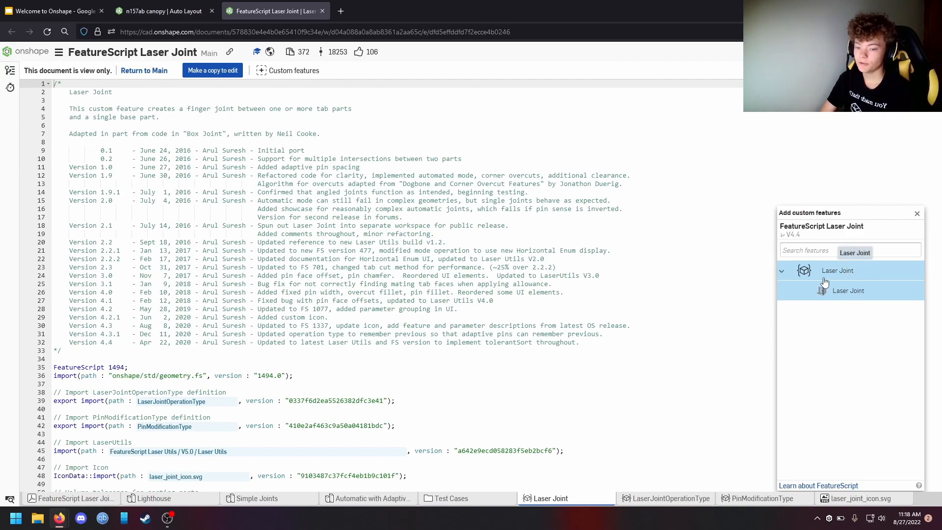
- Add the Laser Joint custom feature from the FeatureScript Laser Joint document
{"action": "left_click", "coordinate": [829, 292]}
{"action": "left_click", "coordinate": [843, 277]}
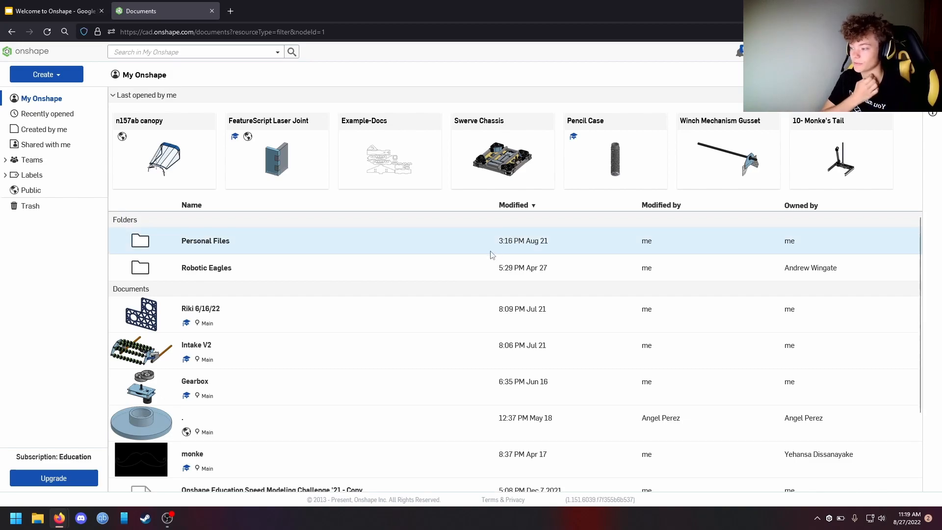
- Create a new document named Cube
{"action": "left_click", "coordinate": [57, 79]}
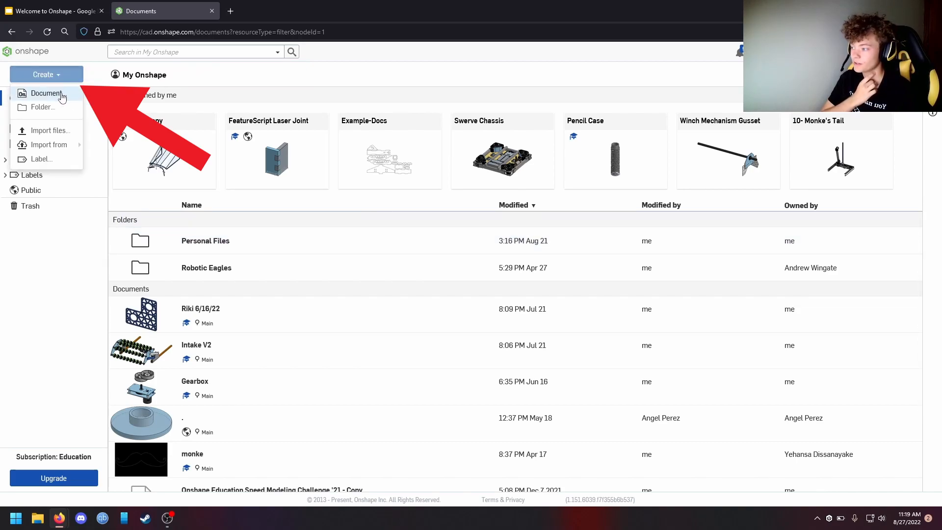
{"action": "left_click", "coordinate": [36, 93]}
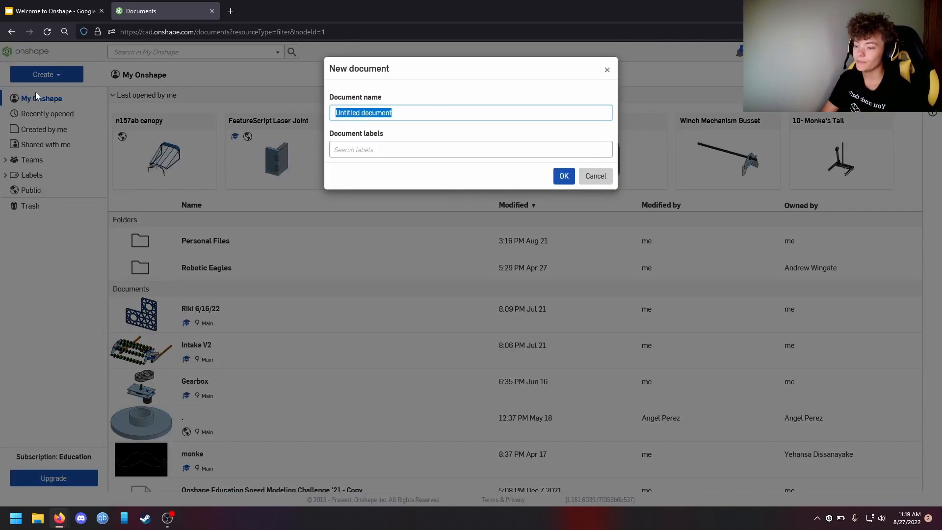
{"action": "type", "text": "Cube"}
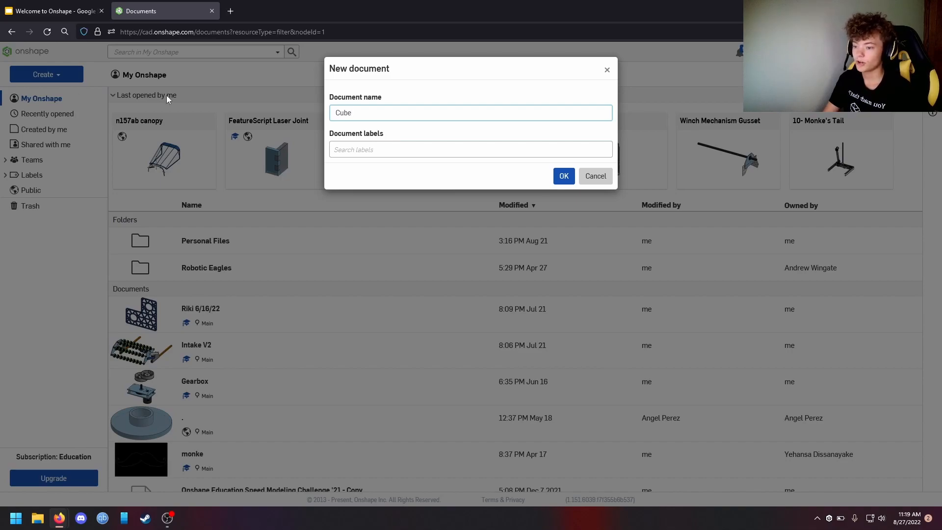
{"action": "key", "text": "Return"}
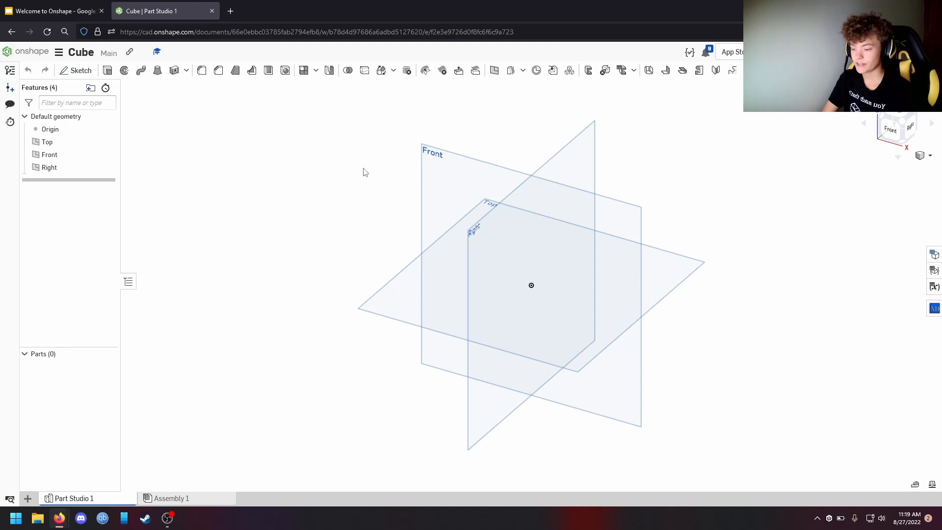
{"action": "right_click_drag", "start_coordinate": [499, 234], "coordinate": [486, 275]}
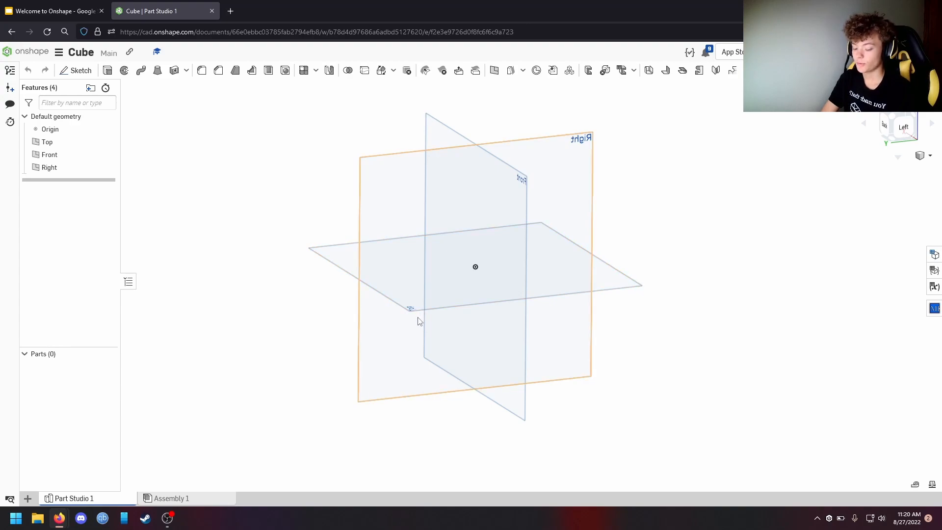
{"action": "middle_click_drag", "start_coordinate": [460, 296], "coordinate": [500, 298]}
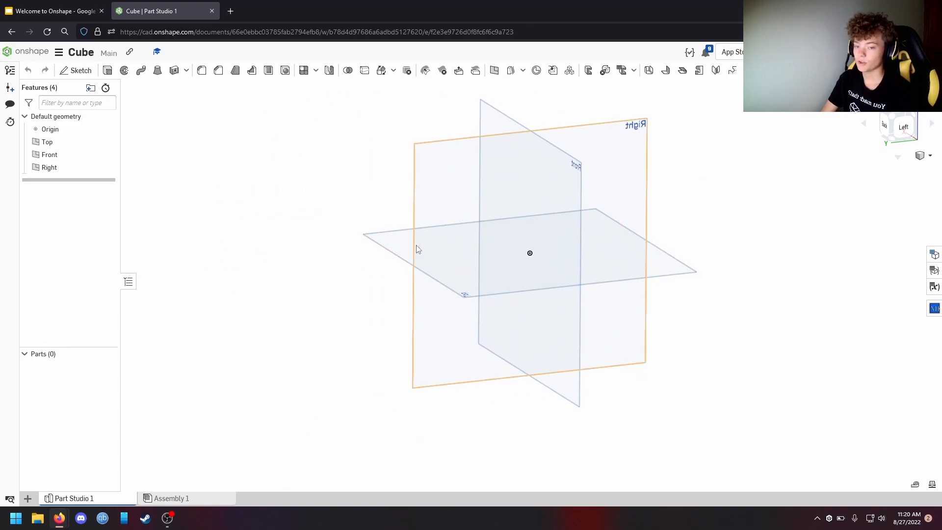
{"action": "left_click", "coordinate": [897, 125]}
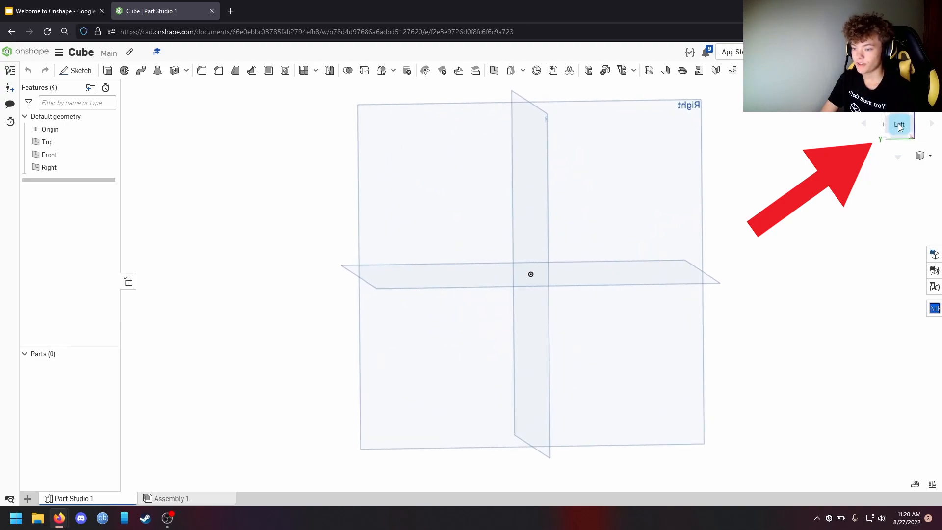
{"action": "scroll", "coordinate": [376, 212], "scroll_direction": "down", "scroll_amount": 8}
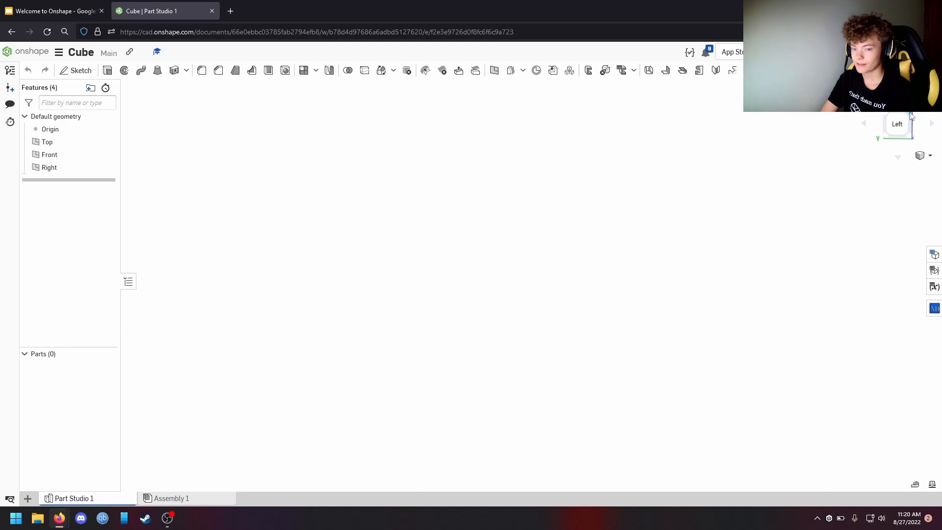
{"action": "left_click", "coordinate": [908, 119]}
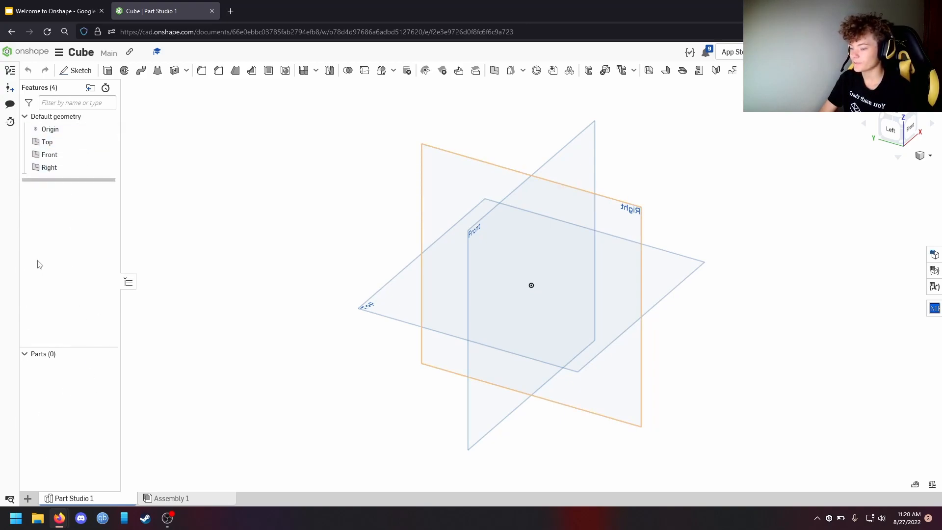
{"action": "middle_click_drag", "start_coordinate": [385, 240], "coordinate": [333, 241]}
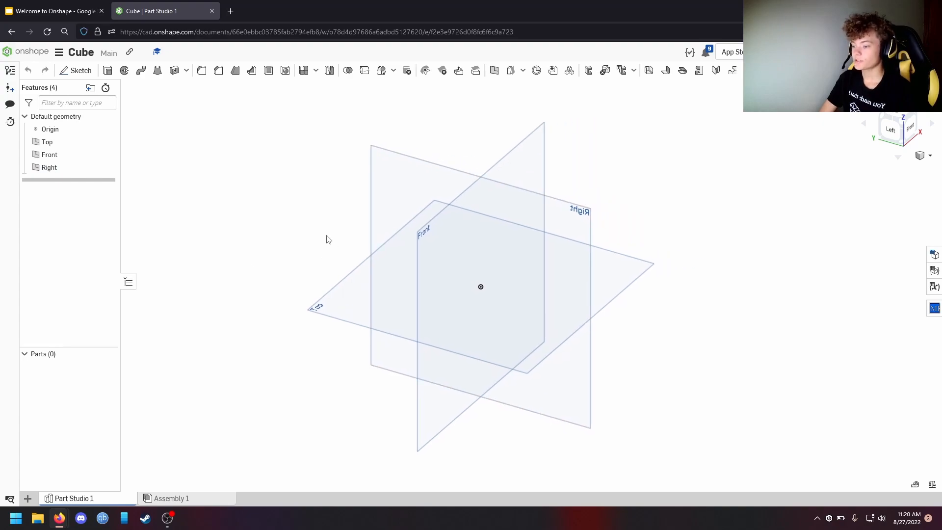
- Start a new sketch on the Front plane
{"action": "left_click", "coordinate": [58, 70]}
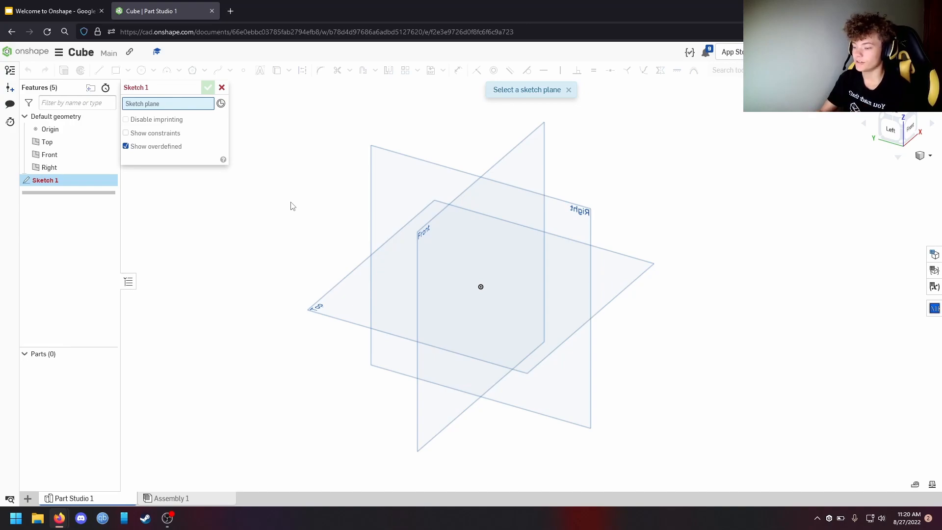
{"action": "left_click", "coordinate": [434, 242]}
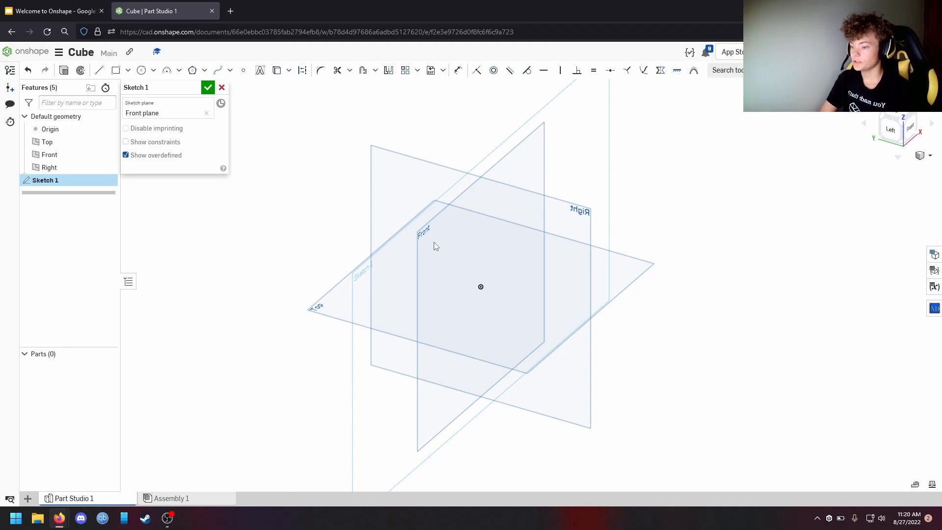
{"action": "key", "text": "n"}
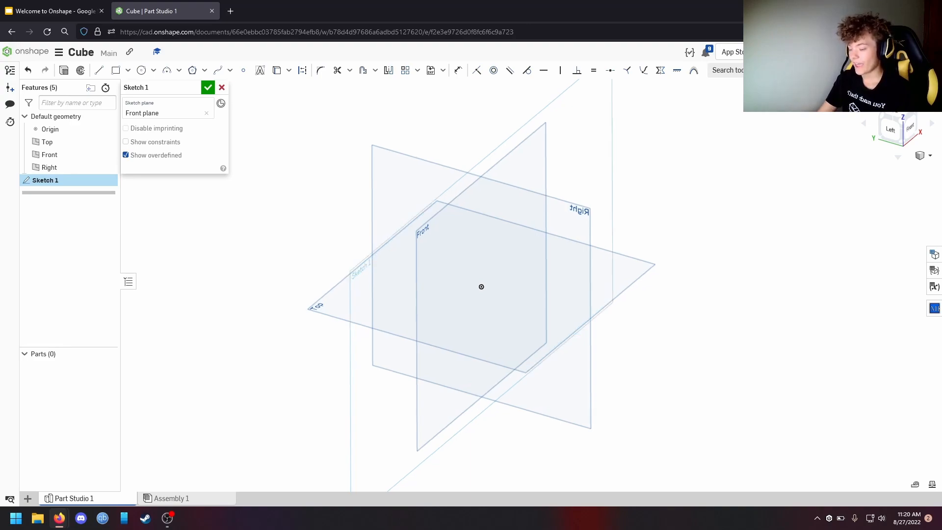
{"action": "right_click_drag", "start_coordinate": [385, 244], "coordinate": [426, 229]}
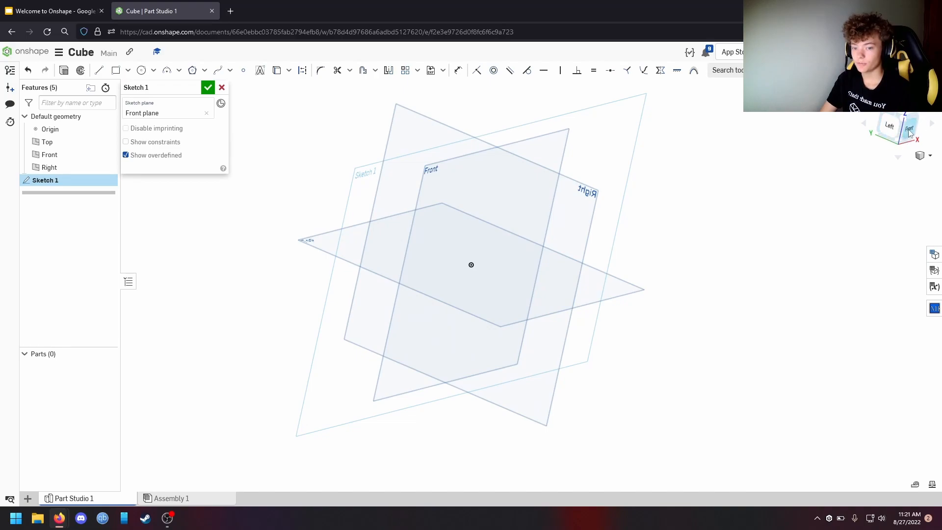
{"action": "left_click", "coordinate": [909, 130]}
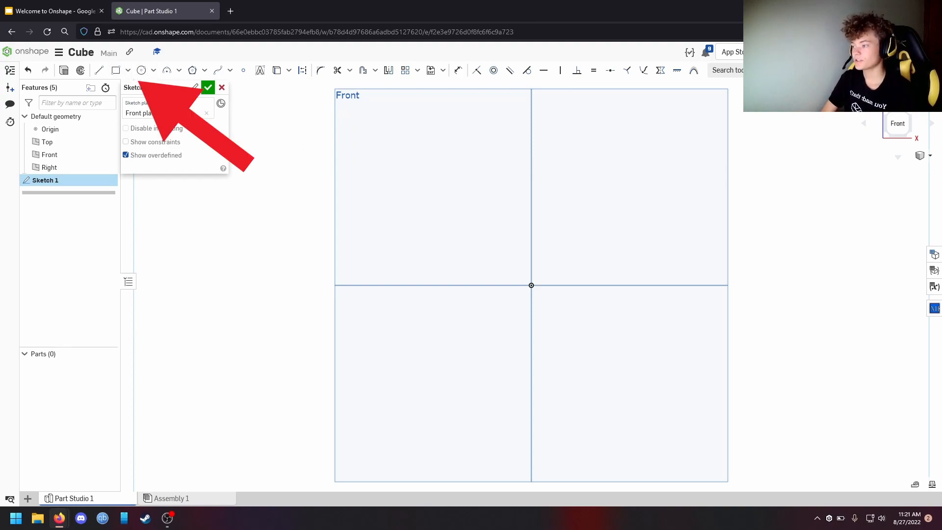
- Sketch a center point rectangle about 85 mm wide and 78 mm high centred on the origin, and accept the sketch
{"action": "left_click", "coordinate": [128, 72]}
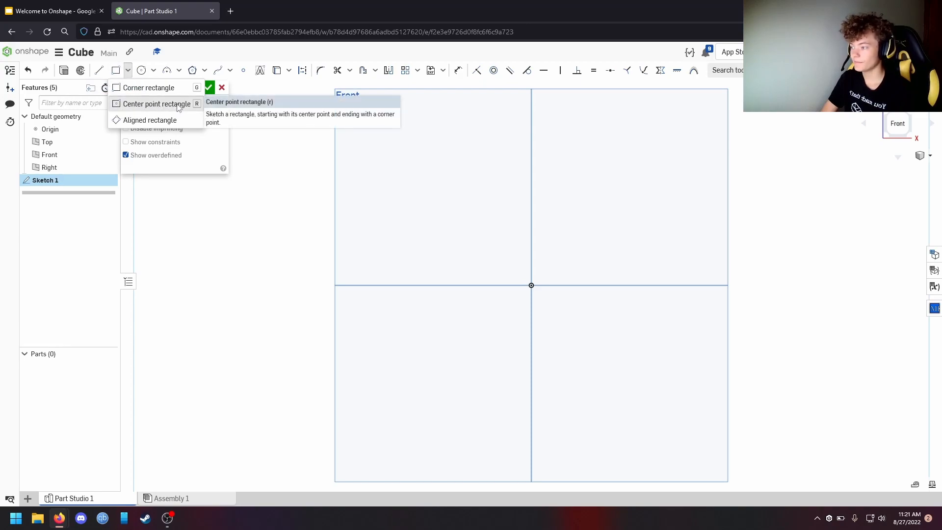
{"action": "left_click", "coordinate": [179, 105]}
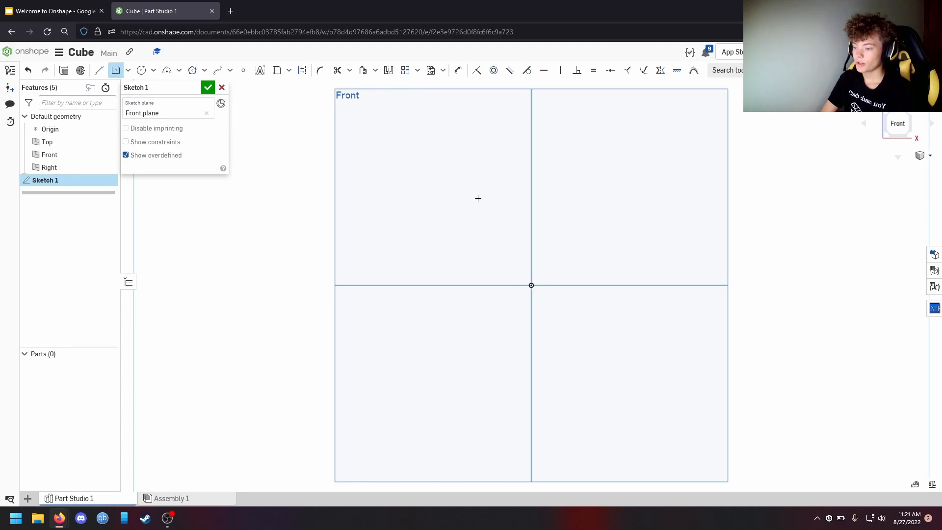
{"action": "left_click", "coordinate": [532, 285]}
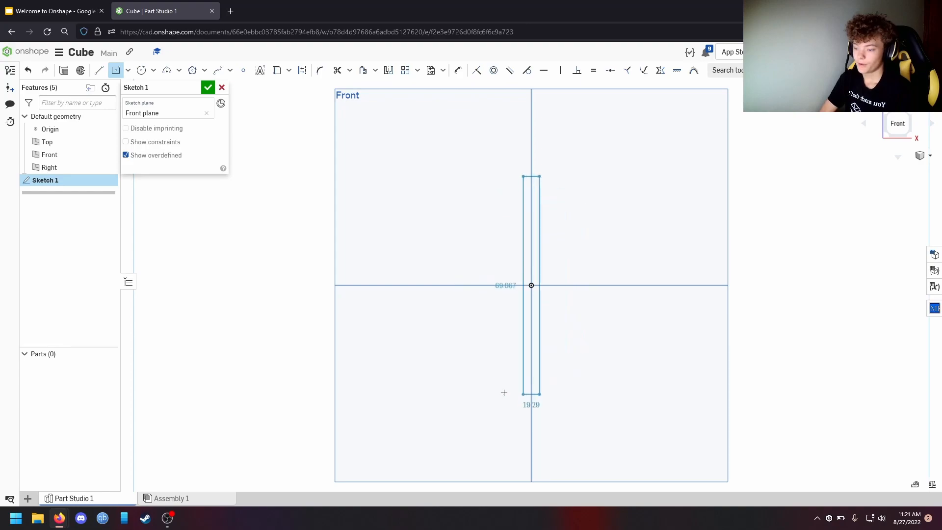
{"action": "left_click", "coordinate": [428, 190]}
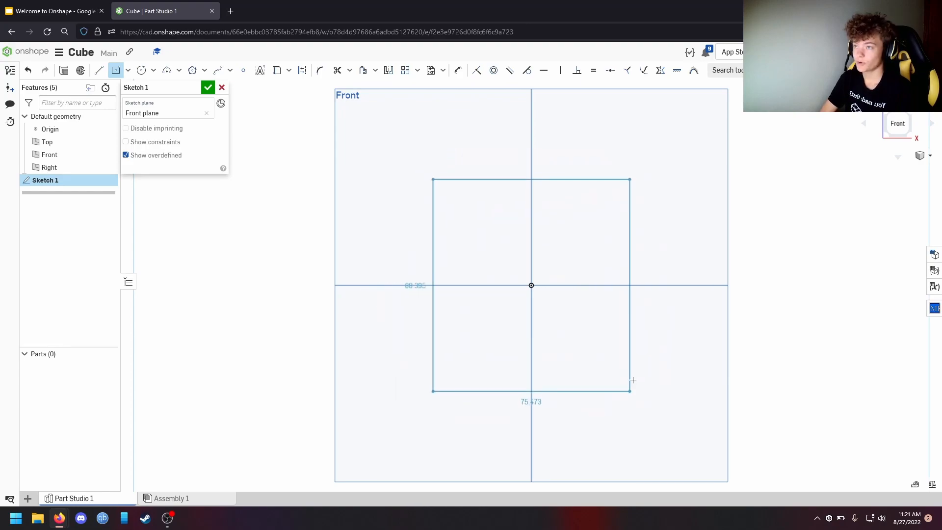
{"action": "left_click", "coordinate": [641, 387]}
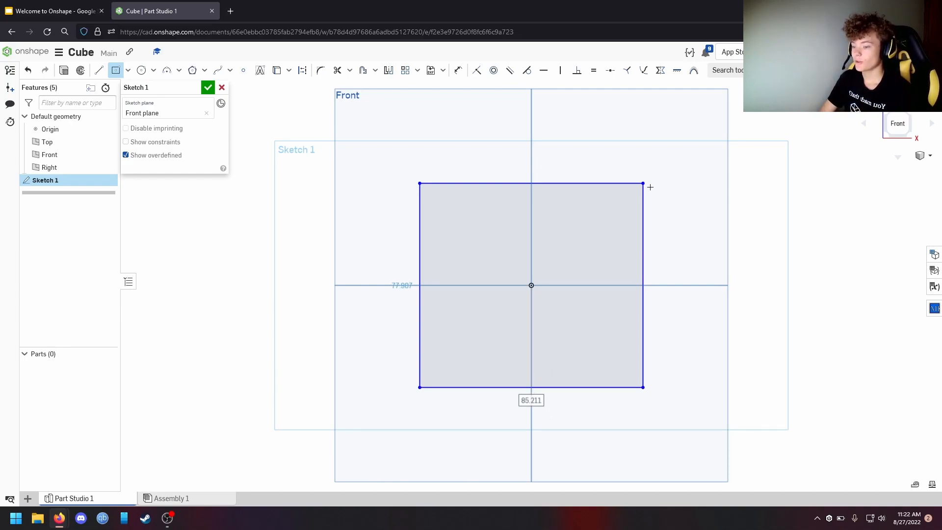
{"action": "left_click", "coordinate": [208, 87]}
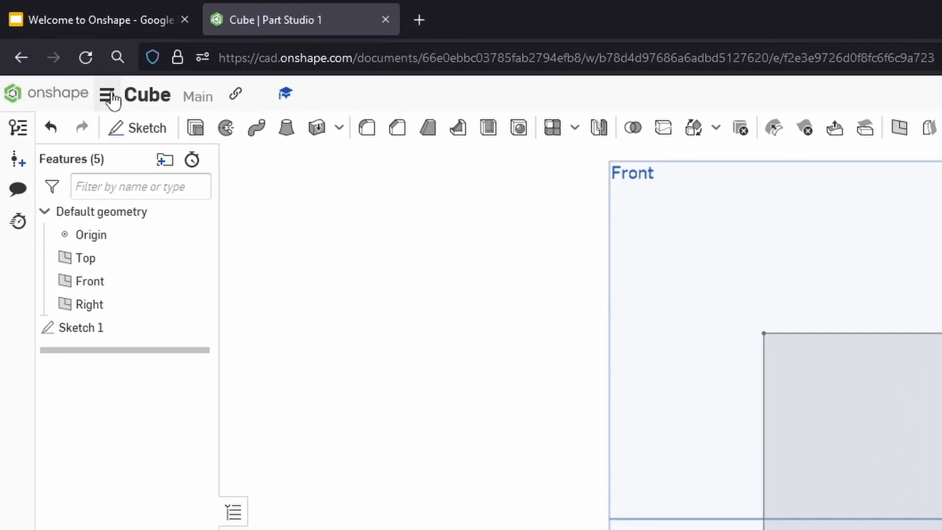
- Set the workspace's default length unit to Inch
{"action": "left_click", "coordinate": [108, 96]}
{"action": "left_click", "coordinate": [219, 249]}
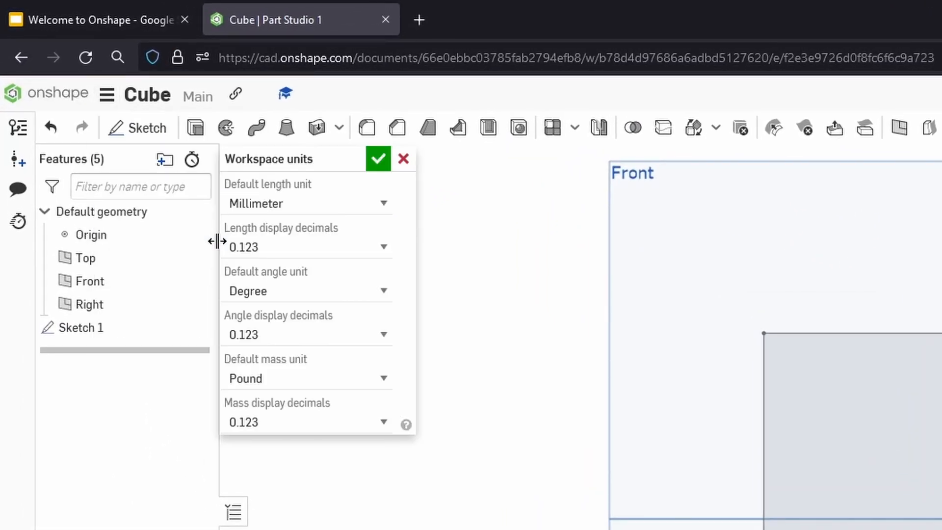
{"action": "left_click", "coordinate": [258, 212]}
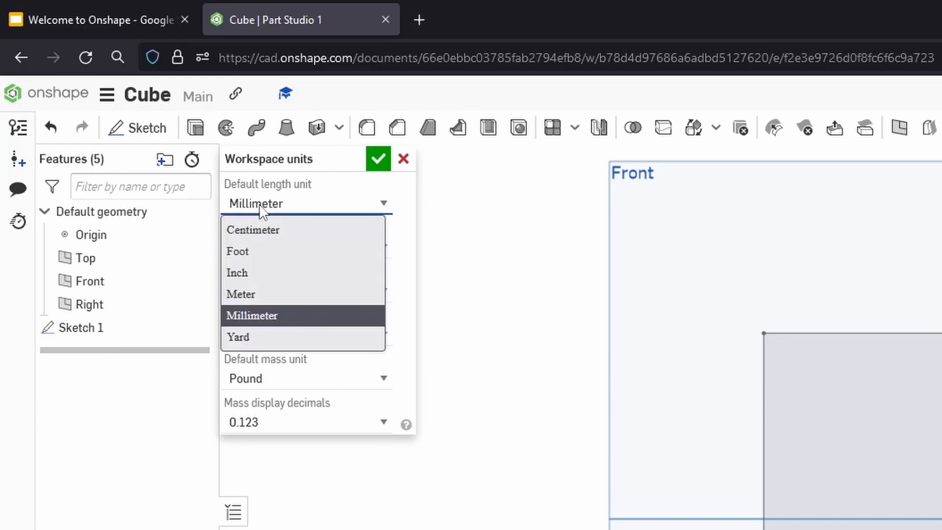
{"action": "left_click", "coordinate": [272, 269]}
{"action": "left_click", "coordinate": [380, 159]}
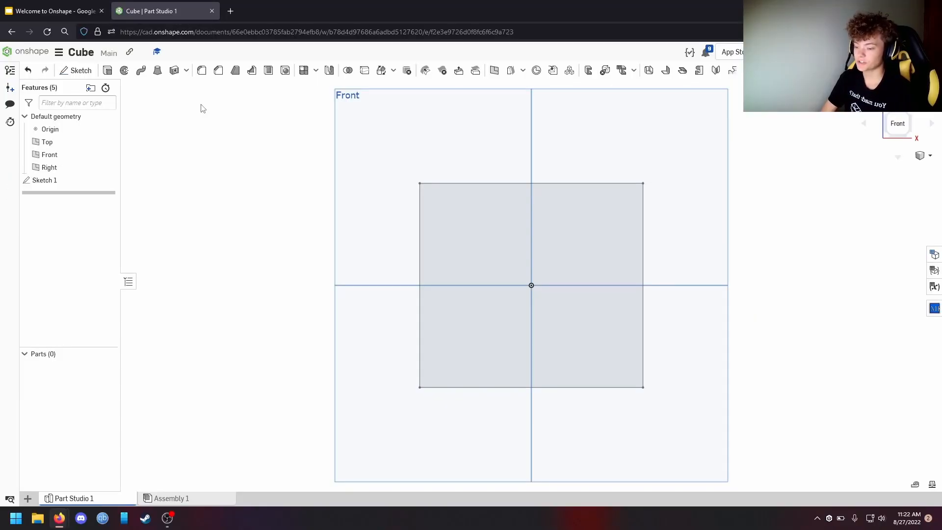
- Reopen the rectangle's sketch and resize it freehand by a corner to about 2.42 in high, undoing the last change
{"action": "left_click", "coordinate": [67, 181]}
{"action": "double_click", "coordinate": [67, 181]}
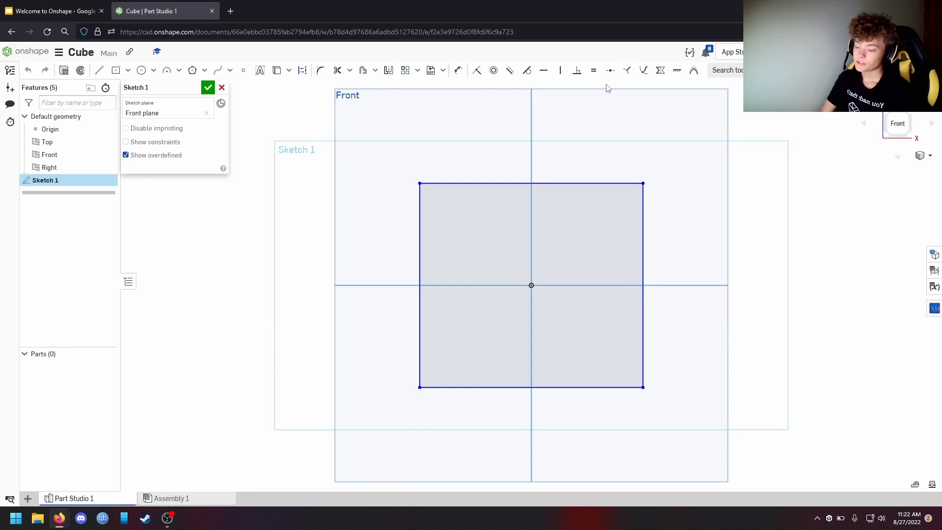
{"action": "left_click_drag", "start_coordinate": [643, 183], "coordinate": [764, 250]}
{"action": "key", "text": "ctrl+z"}
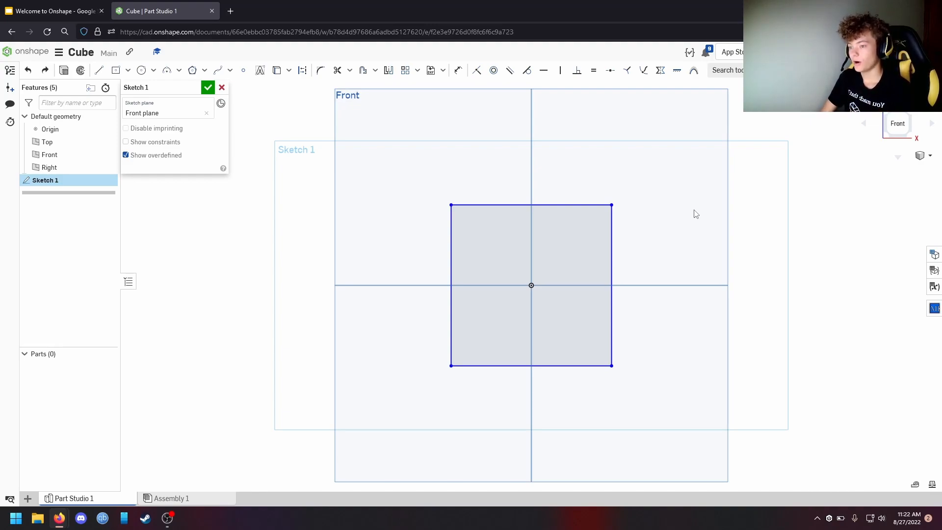
- Dimension the rectangle's height and width to 2 in each
{"action": "left_click", "coordinate": [459, 71]}
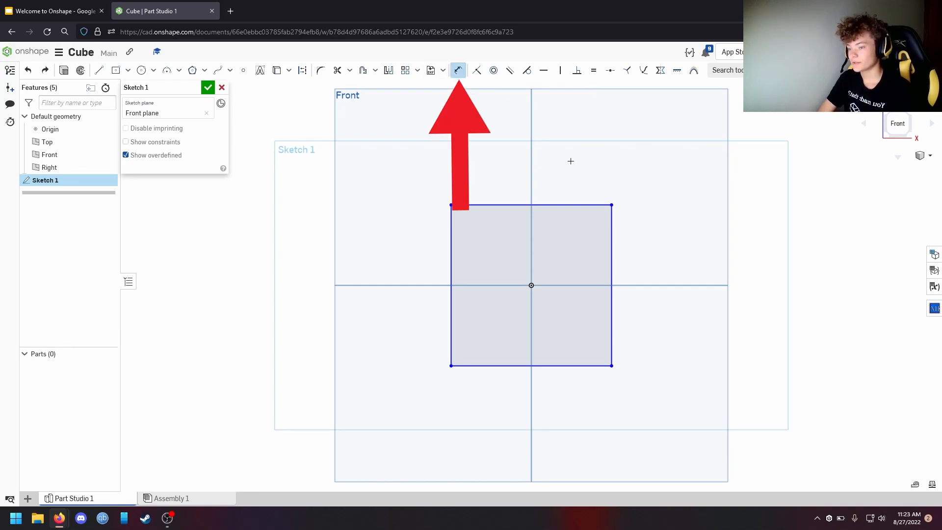
{"action": "left_click", "coordinate": [611, 226]}
{"action": "left_click", "coordinate": [667, 246]}
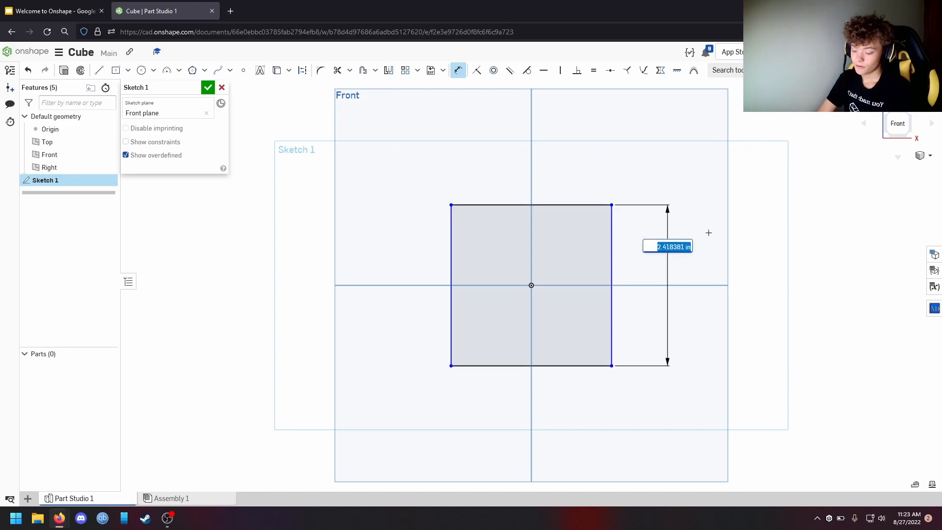
{"action": "type", "text": "2"}
{"action": "key", "text": "Return"}
{"action": "left_click", "coordinate": [573, 220]}
{"action": "left_click", "coordinate": [552, 168]}
{"action": "key", "text": "Return"}
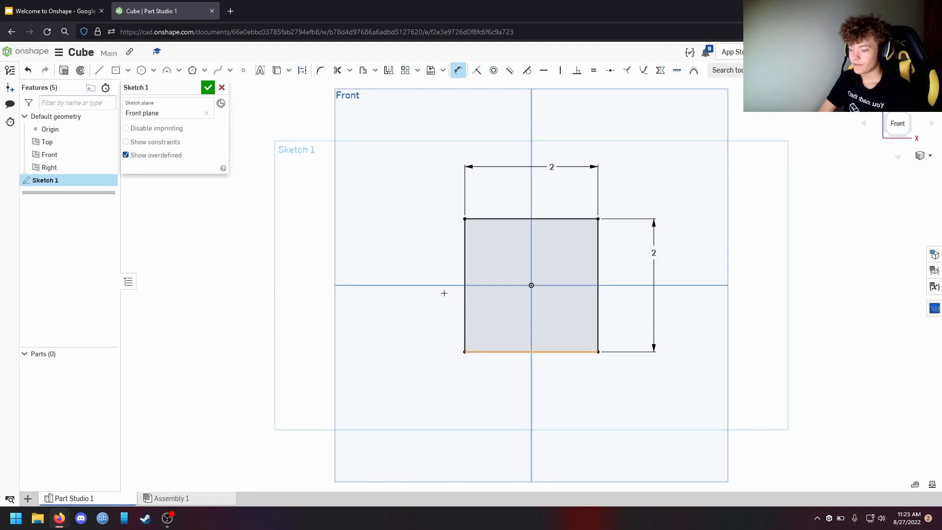
{"action": "key", "text": "Escape"}
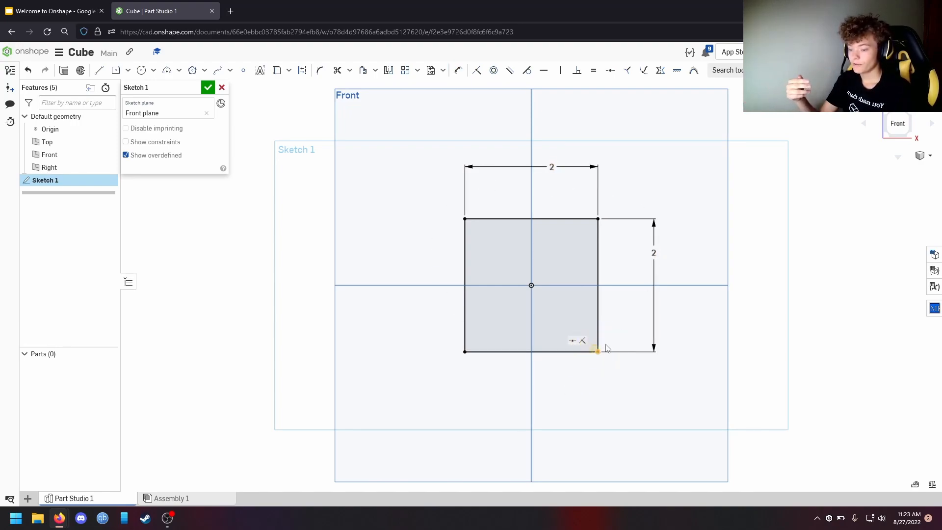
- Finish editing the sketch of the 2 in square
{"action": "left_click", "coordinate": [571, 352]}
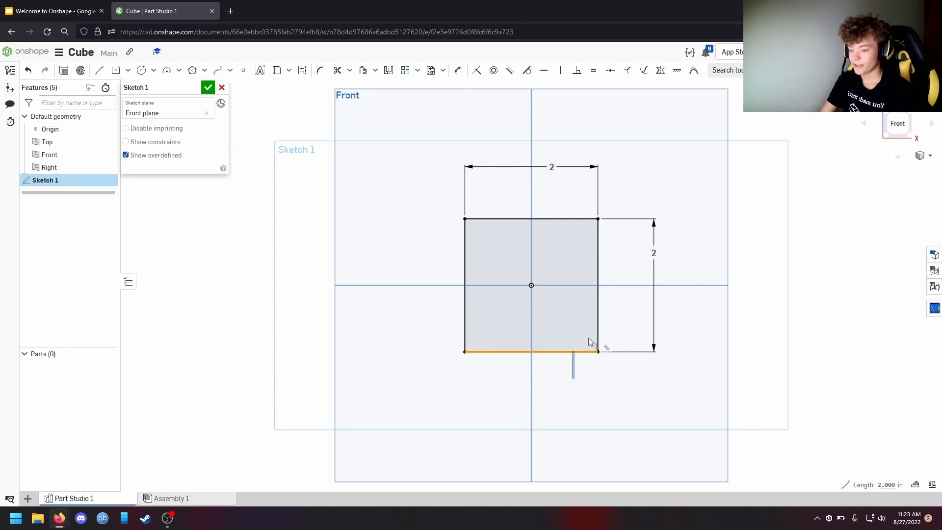
{"action": "left_click", "coordinate": [763, 338]}
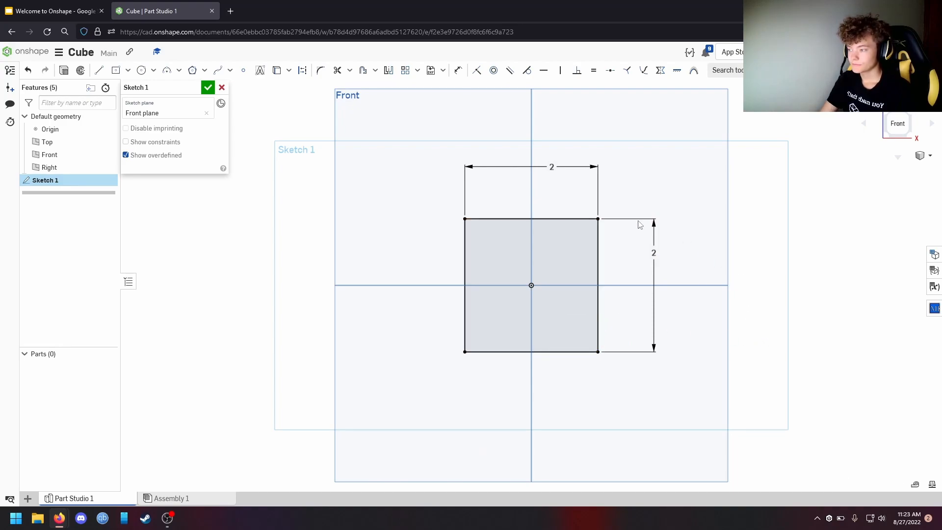
{"action": "left_click", "coordinate": [206, 88]}
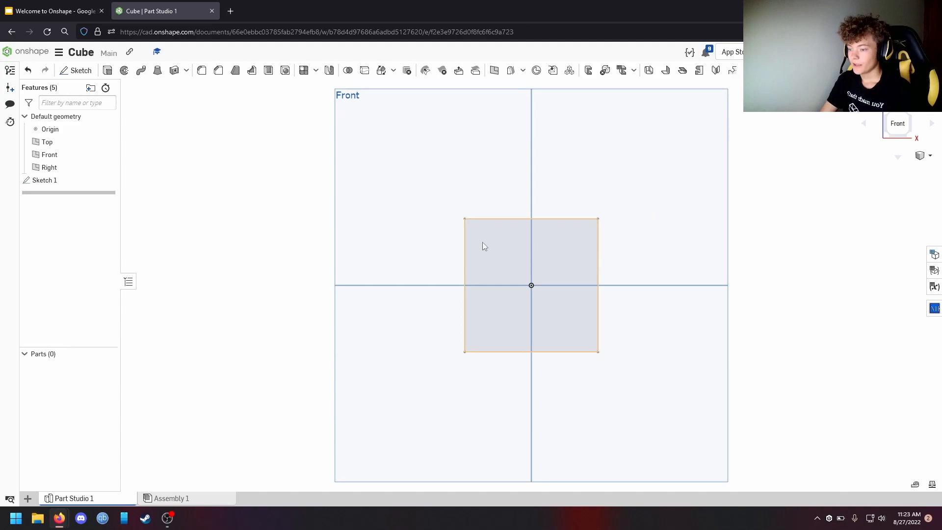
{"action": "mouse_move", "coordinate": [343, 184]}
{"action": "right_mouse_down"}
{"action": "mouse_move", "coordinate": [372, 227]}
{"action": "mouse_move", "coordinate": [396, 229]}
{"action": "mouse_move", "coordinate": [330, 189]}
{"action": "mouse_move", "coordinate": [271, 209]}
{"action": "mouse_move", "coordinate": [398, 297]}
{"action": "mouse_move", "coordinate": [505, 355]}
{"action": "mouse_move", "coordinate": [609, 448]}
{"action": "mouse_move", "coordinate": [646, 426]}
{"action": "mouse_move", "coordinate": [649, 375]}
{"action": "mouse_move", "coordinate": [624, 377]}
{"action": "mouse_move", "coordinate": [654, 384]}
{"action": "right_mouse_up"}
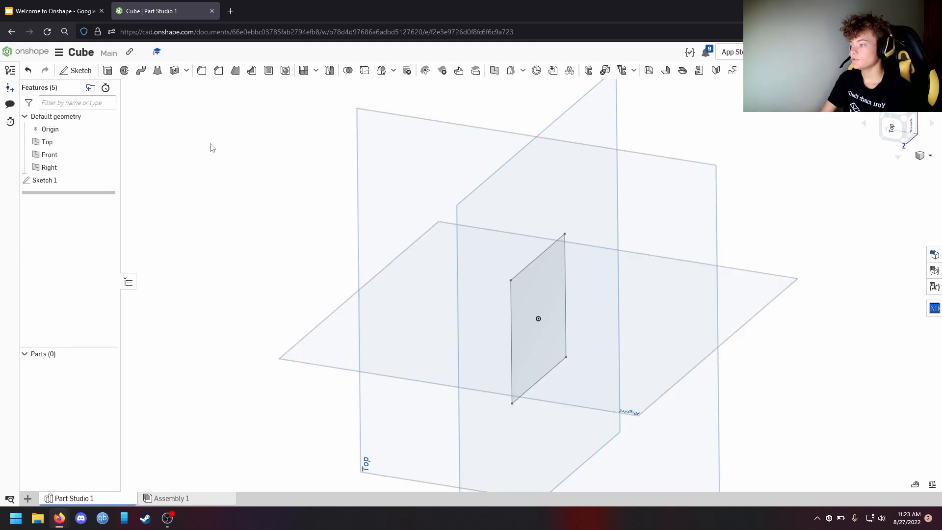
- Extrude the square sketch 2 in symmetrically about its plane as a new solid part
{"action": "left_click", "coordinate": [106, 71]}
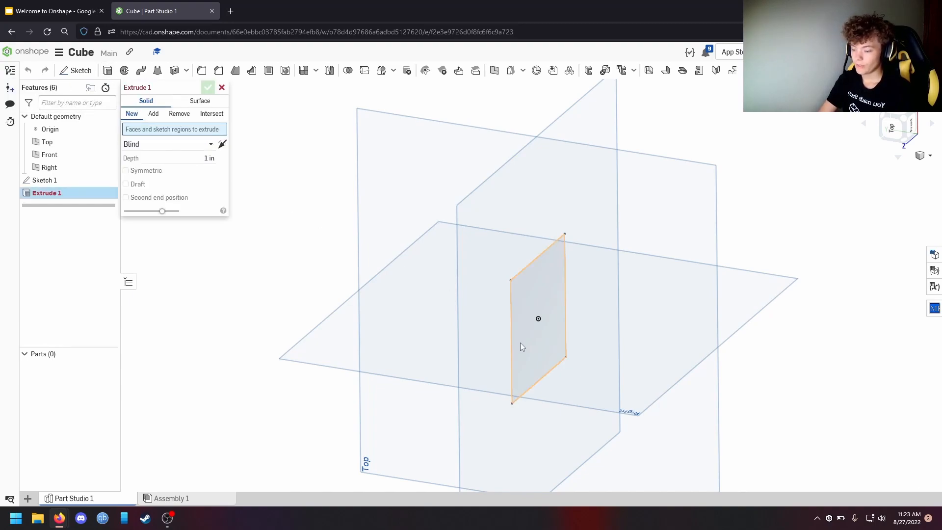
{"action": "left_click", "coordinate": [527, 282]}
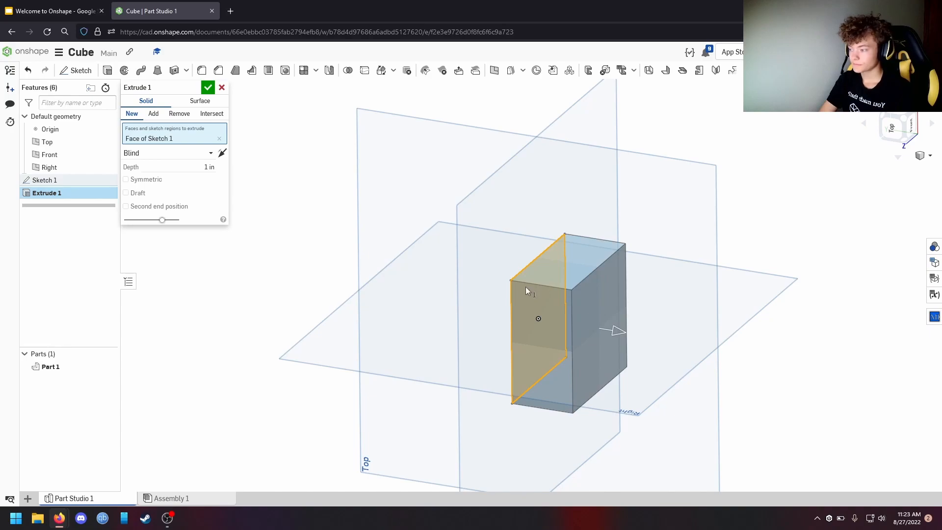
{"action": "left_click", "coordinate": [162, 167]}
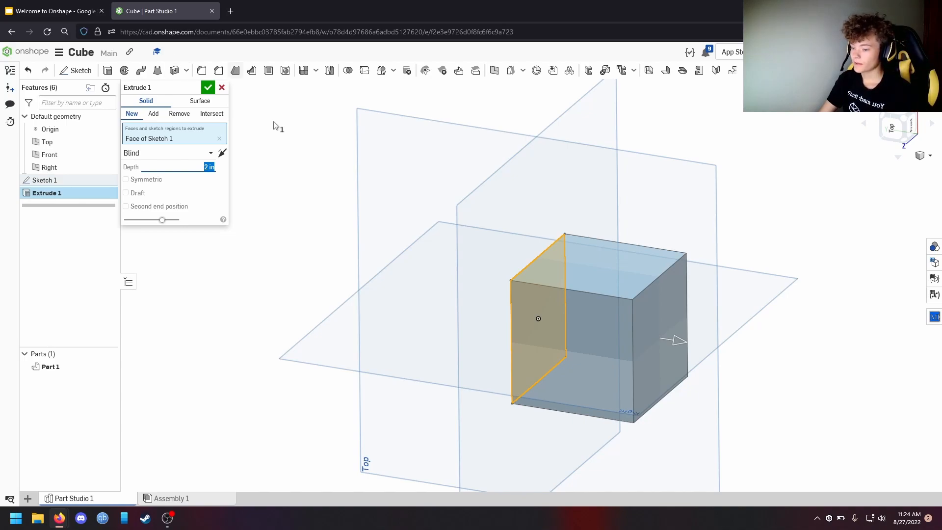
{"action": "middle_click_drag", "start_coordinate": [531, 411], "coordinate": [421, 345]}
{"action": "right_click_drag", "start_coordinate": [417, 362], "coordinate": [435, 349]}
{"action": "left_click", "coordinate": [127, 180]}
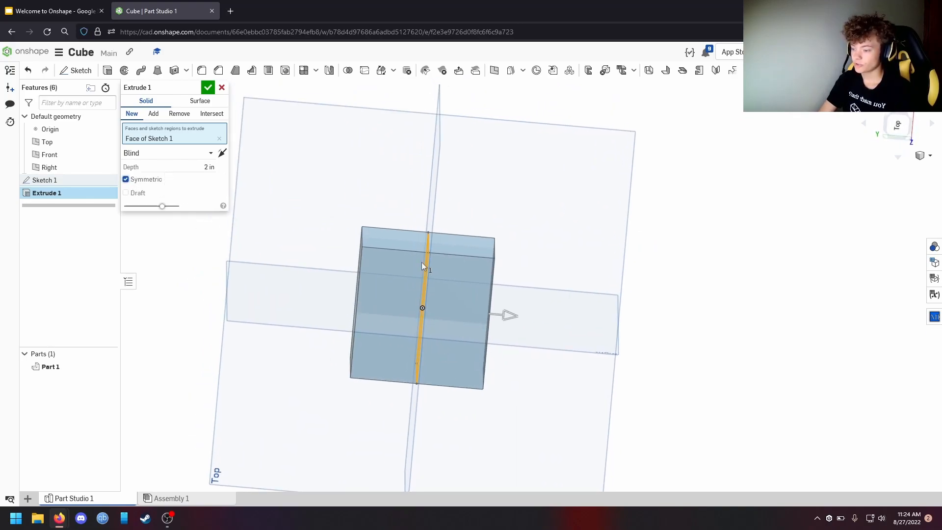
{"action": "right_click_drag", "start_coordinate": [509, 268], "coordinate": [536, 285]}
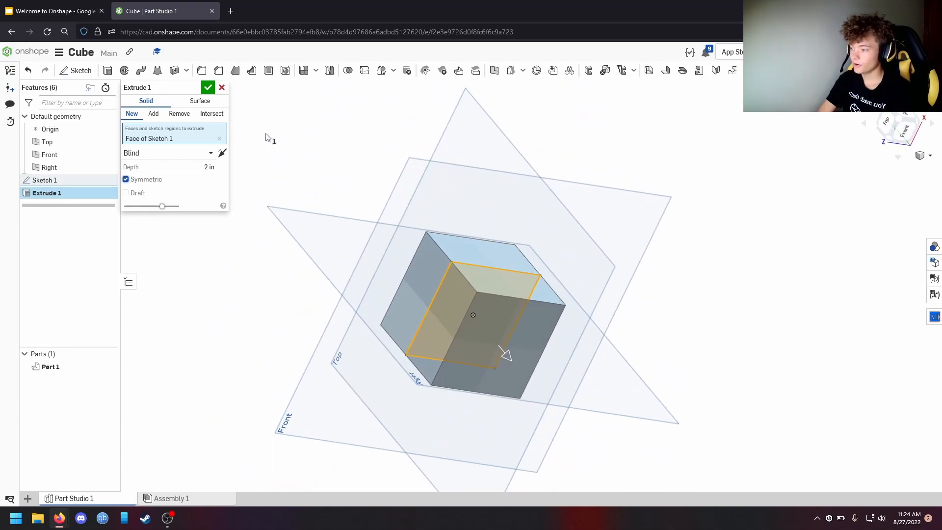
{"action": "left_click", "coordinate": [208, 87]}
{"action": "right_click_drag", "start_coordinate": [595, 420], "coordinate": [480, 394]}
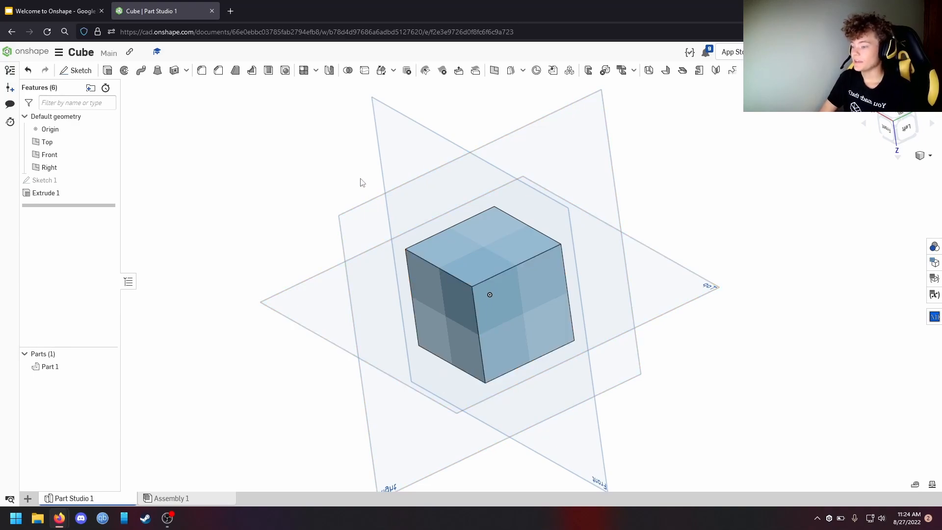
- Thicken the cube's top and bottom faces by 0.25 in, adding the material to the existing part
{"action": "left_click", "coordinate": [174, 71]}
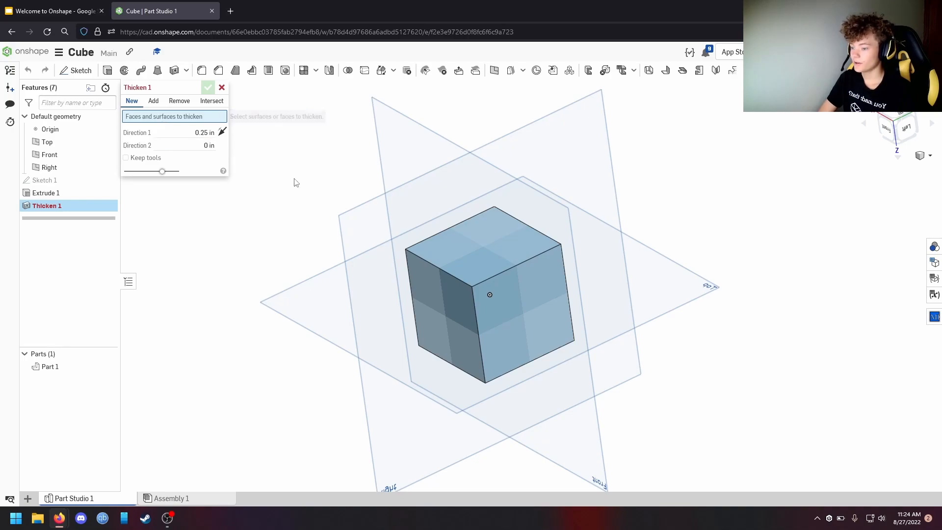
{"action": "left_click", "coordinate": [467, 247]}
{"action": "right_click_drag", "start_coordinate": [480, 470], "coordinate": [493, 380]}
{"action": "left_click", "coordinate": [494, 381]}
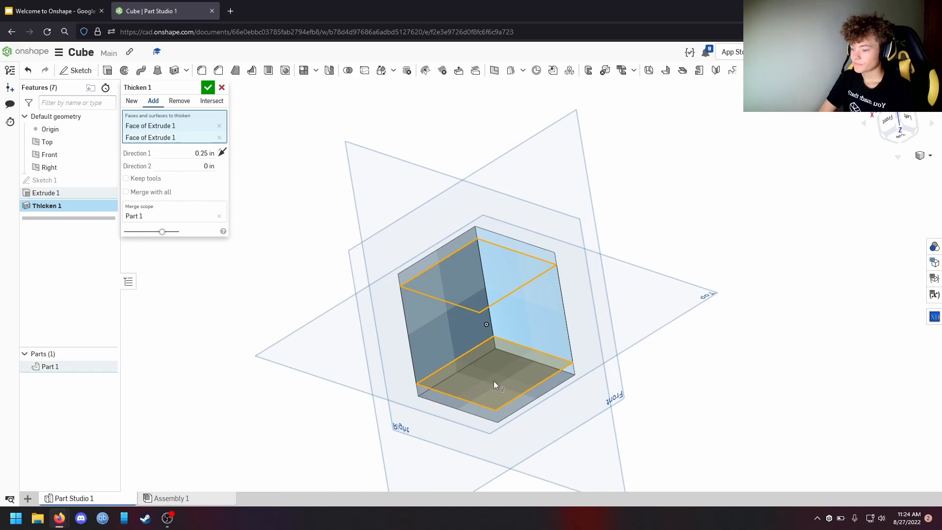
{"action": "scroll", "coordinate": [493, 381], "scroll_direction": "up", "scroll_amount": 2}
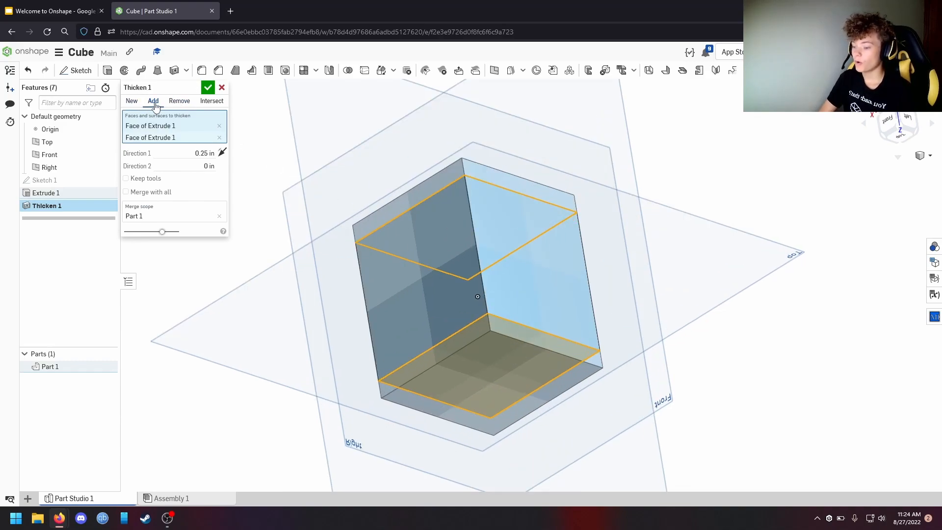
{"action": "left_click", "coordinate": [208, 87]}
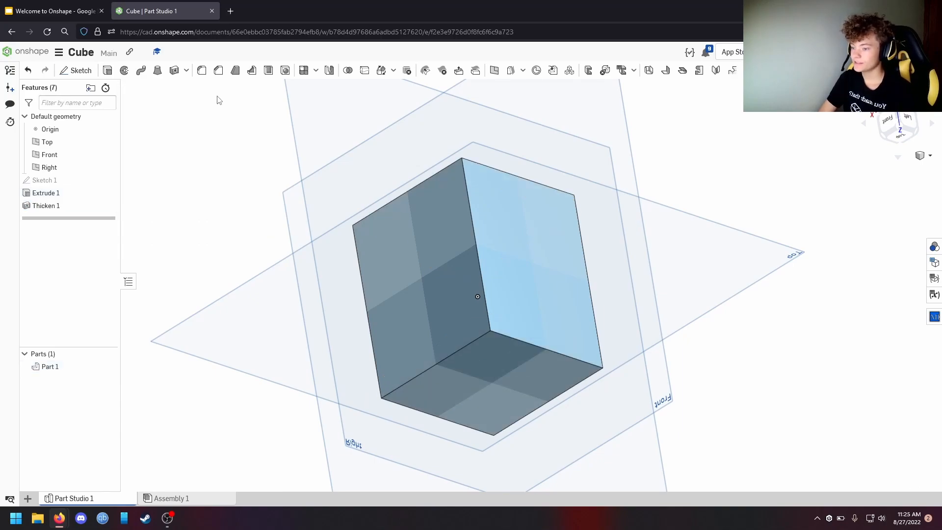
- Edit the thicken of the top and bottom faces to create new parts and reverse its direction into the cube
{"action": "double_click", "coordinate": [59, 207]}
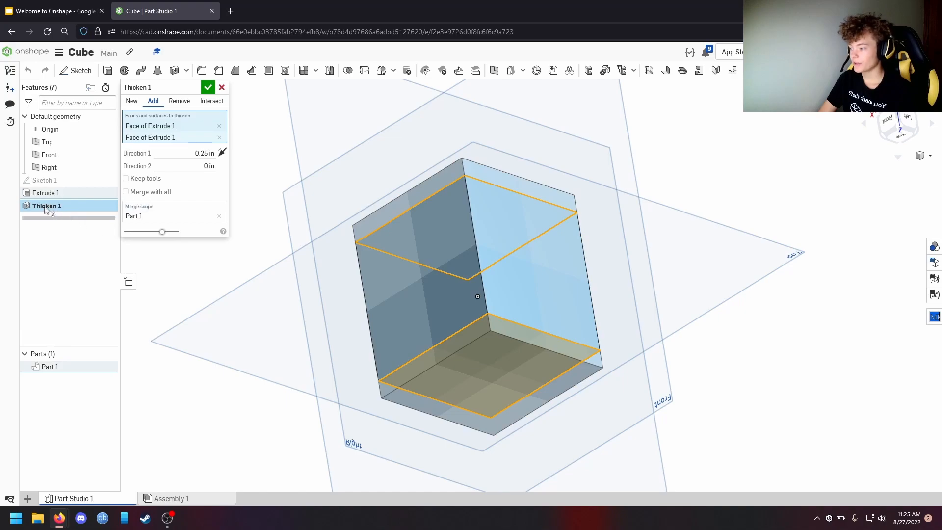
{"action": "left_click", "coordinate": [131, 101]}
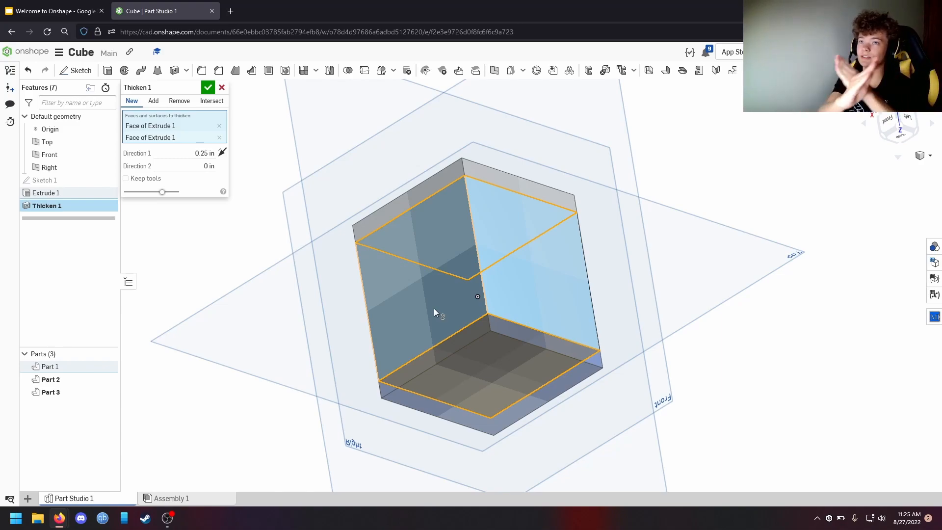
{"action": "left_click", "coordinate": [222, 153]}
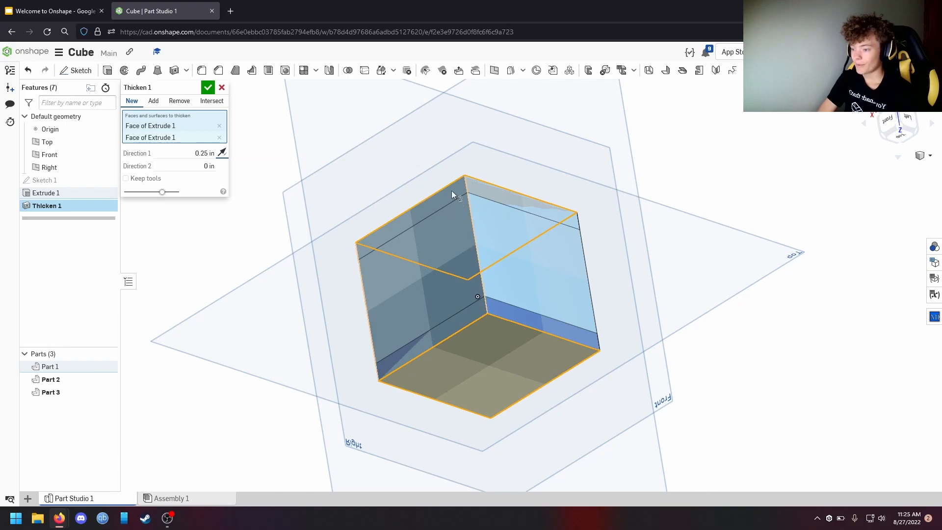
{"action": "left_click", "coordinate": [208, 88]}
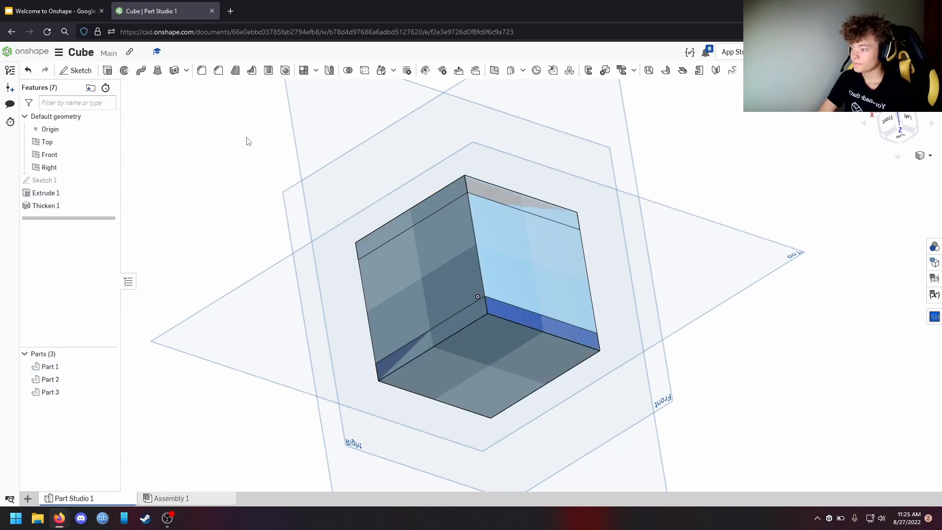
- Thicken the cube's front and back faces 0.25 in inward as new parts
{"action": "middle_click_drag", "start_coordinate": [403, 306], "coordinate": [382, 340]}
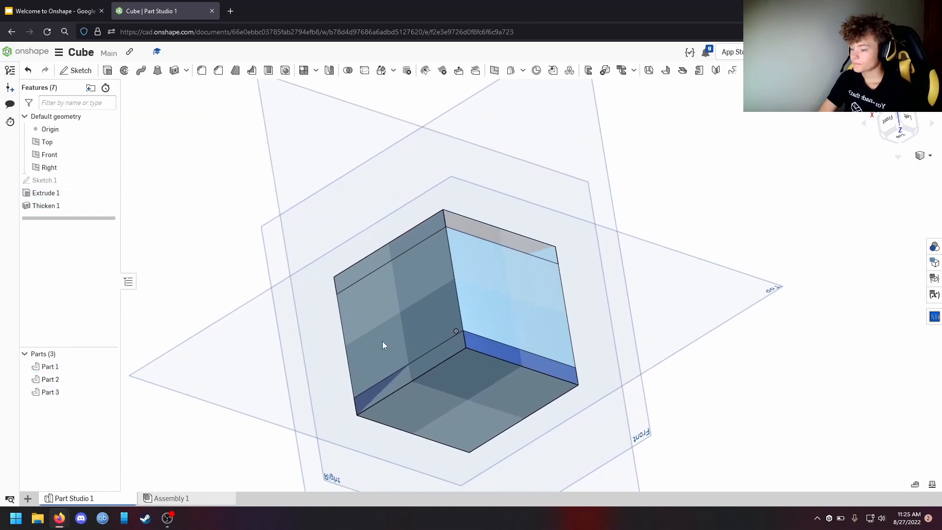
{"action": "left_click", "coordinate": [173, 70]}
{"action": "left_click", "coordinate": [411, 311]}
{"action": "right_click_drag", "start_coordinate": [411, 311], "coordinate": [284, 294]}
{"action": "left_click", "coordinate": [510, 344]}
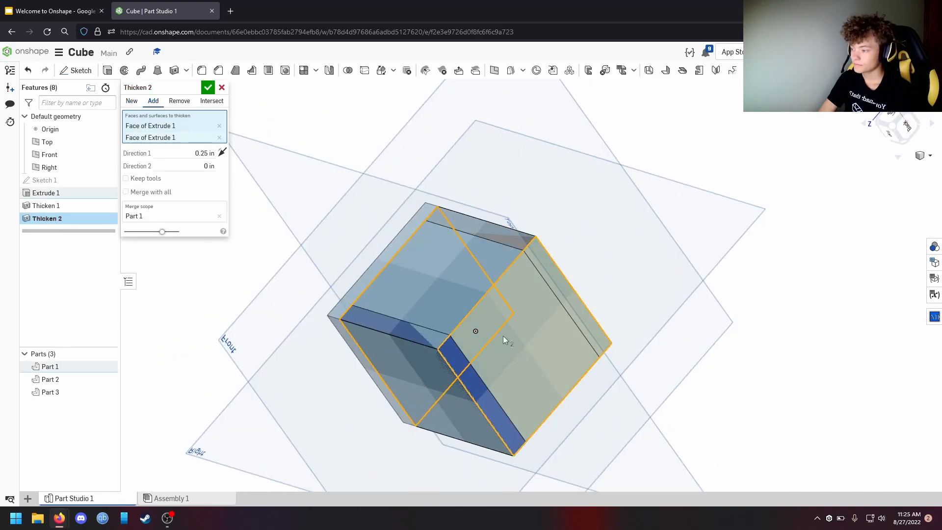
{"action": "left_click", "coordinate": [133, 101]}
{"action": "right_click_drag", "start_coordinate": [303, 189], "coordinate": [336, 193]}
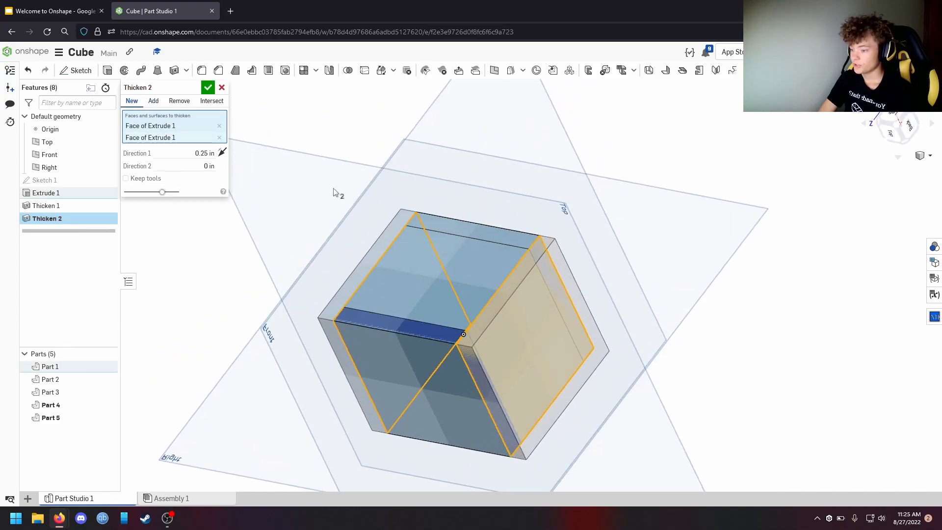
{"action": "left_click", "coordinate": [222, 153]}
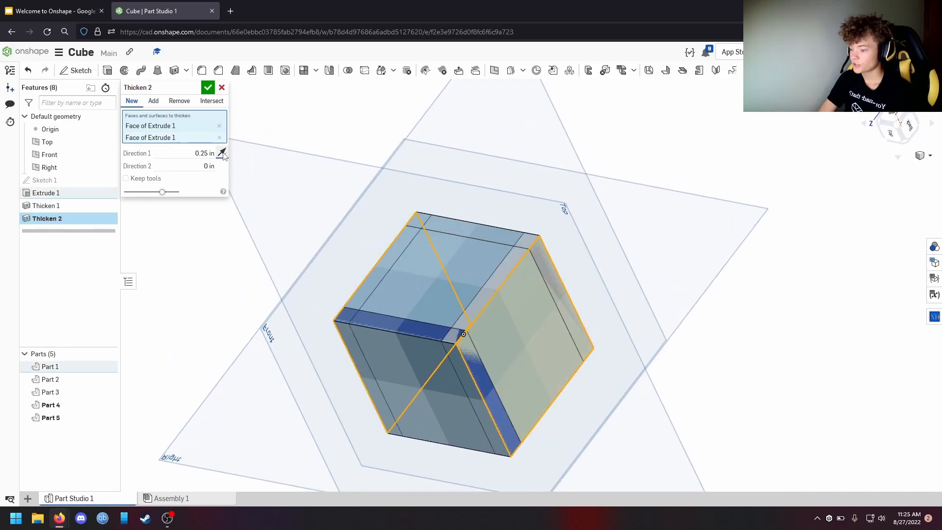
{"action": "left_click", "coordinate": [208, 87]}
- Thicken the cube's left and right faces 0.25 in inward as new parts
{"action": "left_click", "coordinate": [171, 72]}
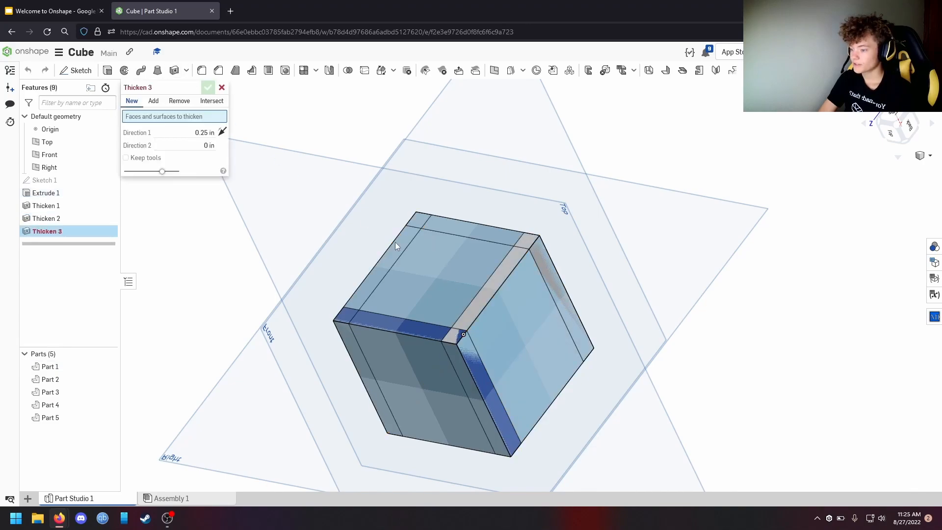
{"action": "left_click", "coordinate": [442, 265]}
{"action": "right_click_drag", "start_coordinate": [669, 381], "coordinate": [247, 167]}
{"action": "left_click", "coordinate": [507, 402]}
{"action": "left_click", "coordinate": [222, 154]}
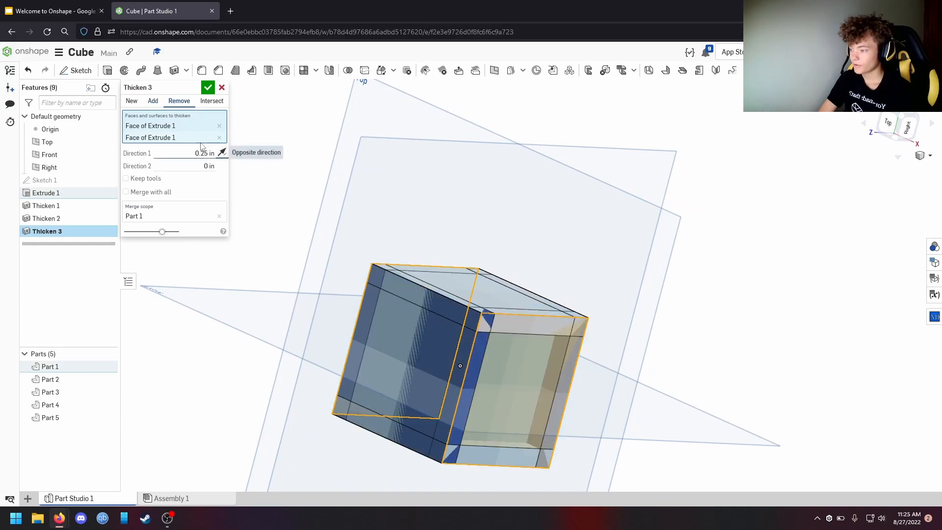
{"action": "left_click", "coordinate": [131, 100]}
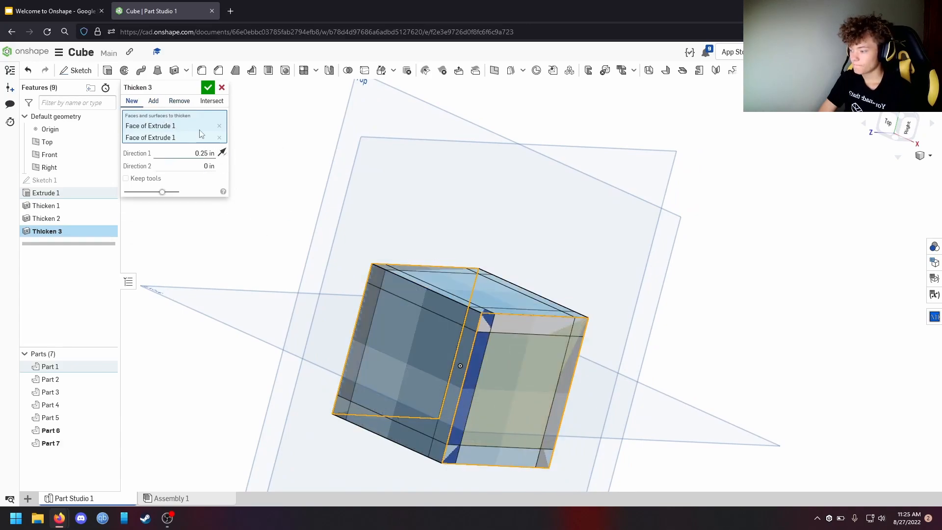
{"action": "left_click", "coordinate": [208, 87]}
- Examine which parts are the thickened panels and which one is the original solid cube by highlighting them in the model
{"action": "left_click", "coordinate": [47, 381]}
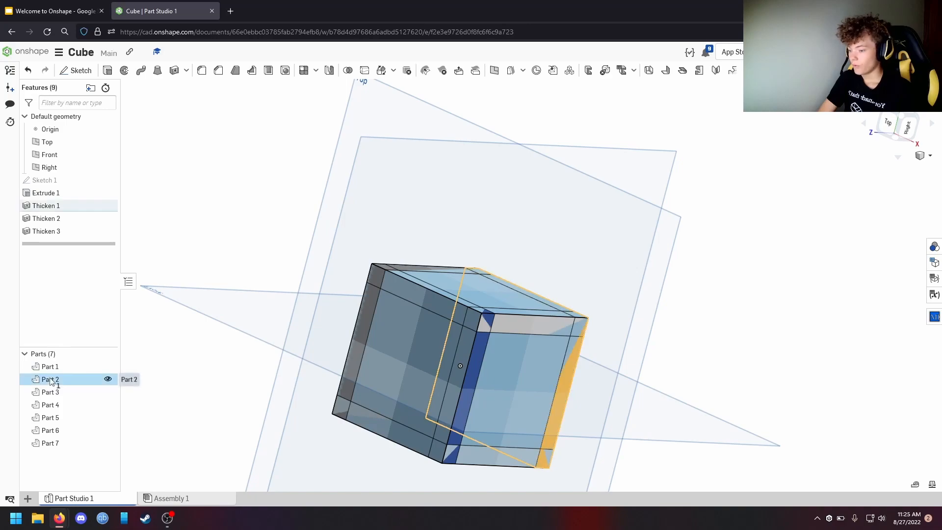
{"action": "left_click", "coordinate": [49, 392], "text": "shift"}
{"action": "left_click", "coordinate": [55, 406], "text": "shift"}
{"action": "left_click", "coordinate": [53, 418], "text": "shift"}
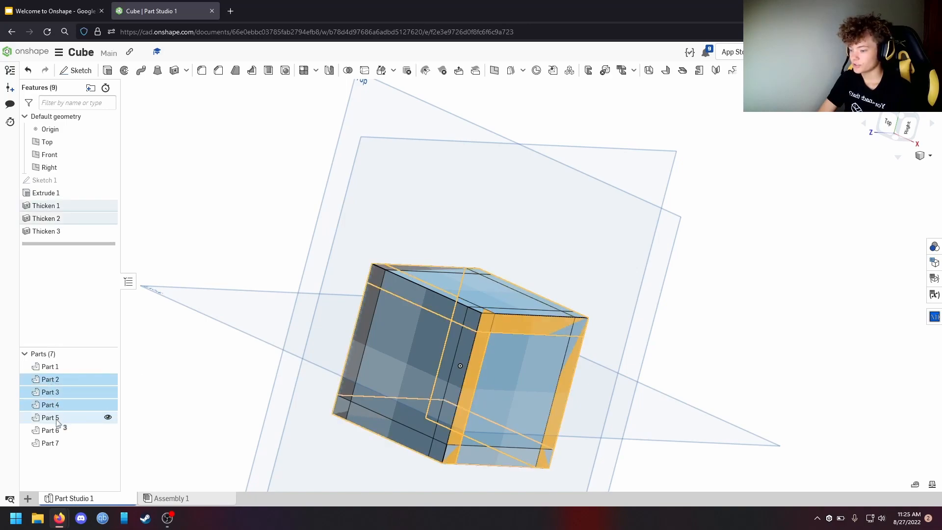
{"action": "left_click", "coordinate": [53, 431], "text": "shift"}
{"action": "left_click", "coordinate": [53, 443], "text": "shift"}
{"action": "left_click", "coordinate": [196, 378]}
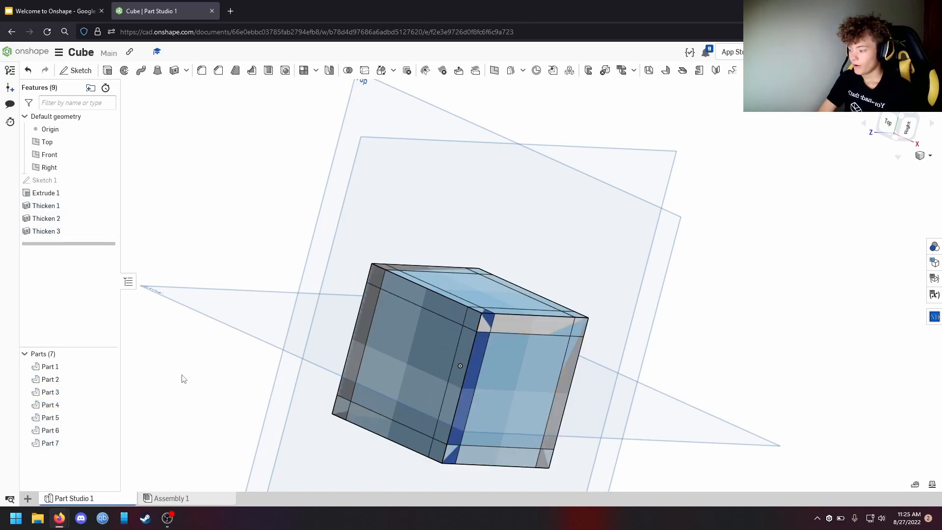
{"action": "left_click", "coordinate": [53, 368]}
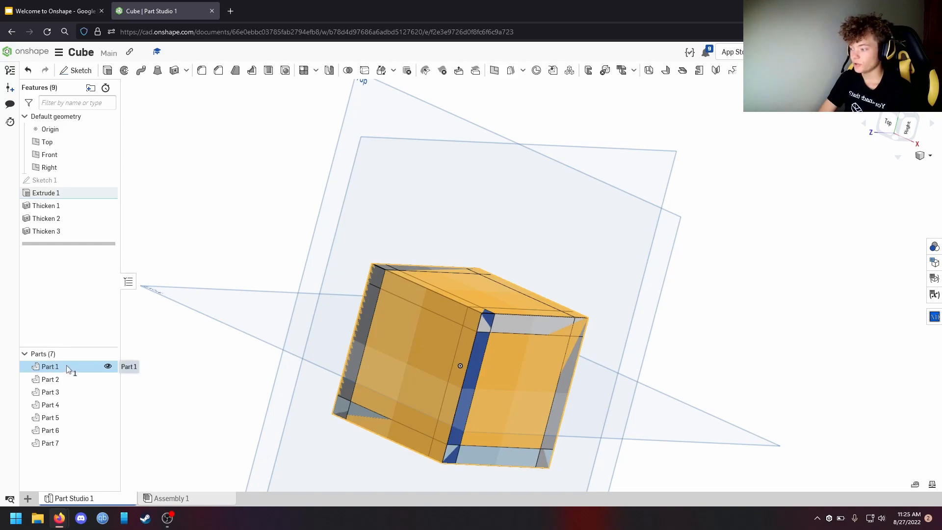
{"action": "left_click", "coordinate": [160, 212]}
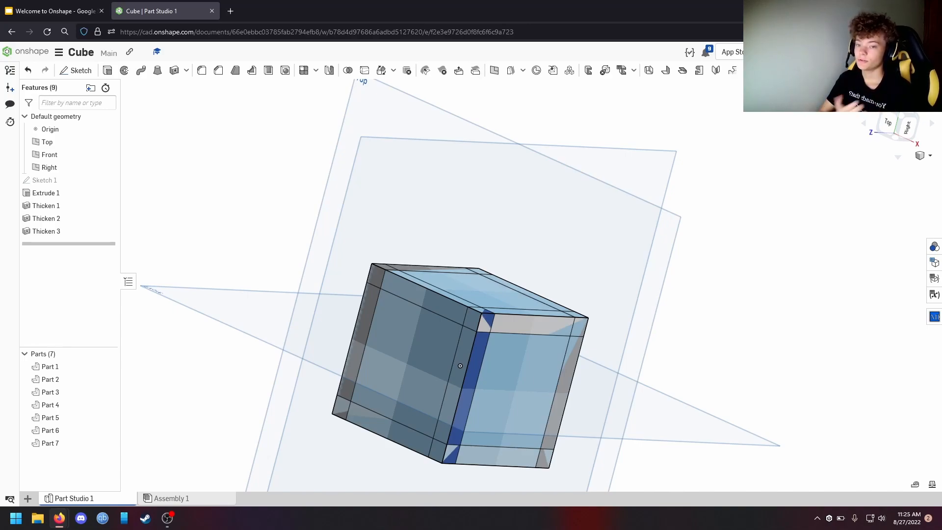
- Delete the original solid cube, Part 1, with the Delete part feature, keeping the thickened panels
{"action": "key", "text": "alt+c"}
{"action": "type", "text": "delete"}
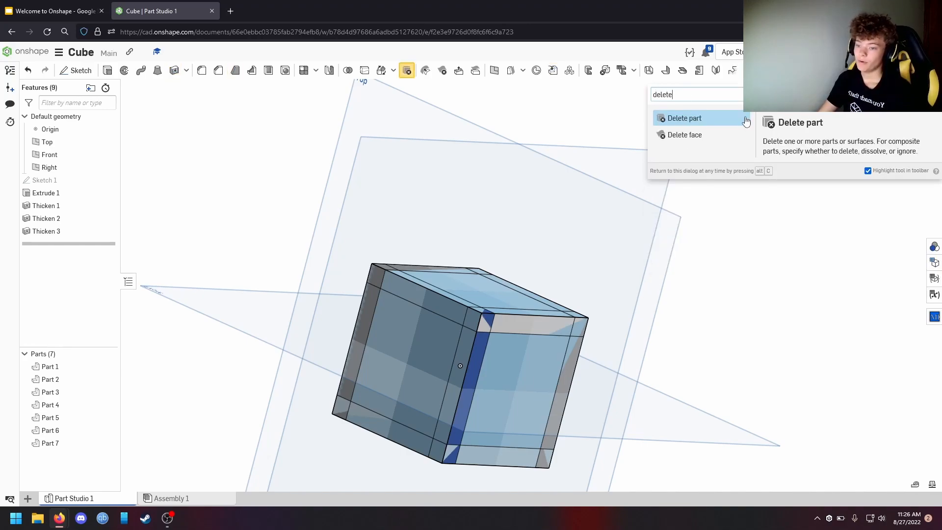
{"action": "key", "text": "Return"}
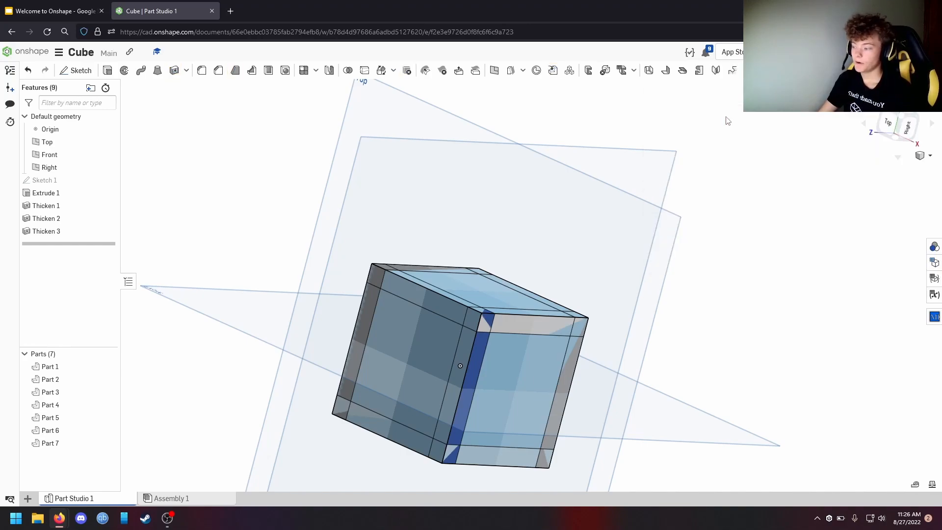
{"action": "left_click", "coordinate": [57, 367]}
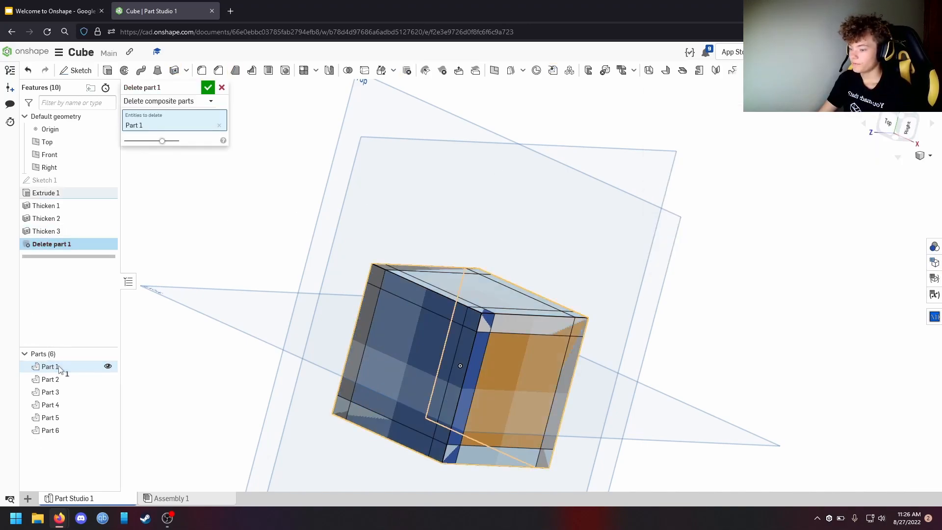
{"action": "left_click", "coordinate": [208, 88]}
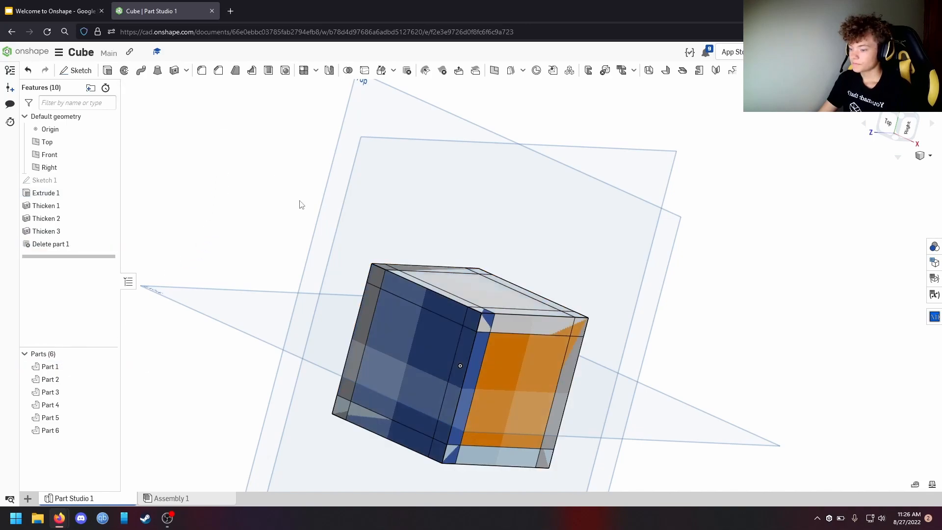
- Inspect the hollow cube from other angles and highlight the first panel to check it
{"action": "middle_click_drag", "start_coordinate": [707, 344], "coordinate": [733, 329]}
{"action": "right_click_drag", "start_coordinate": [733, 329], "coordinate": [660, 204]}
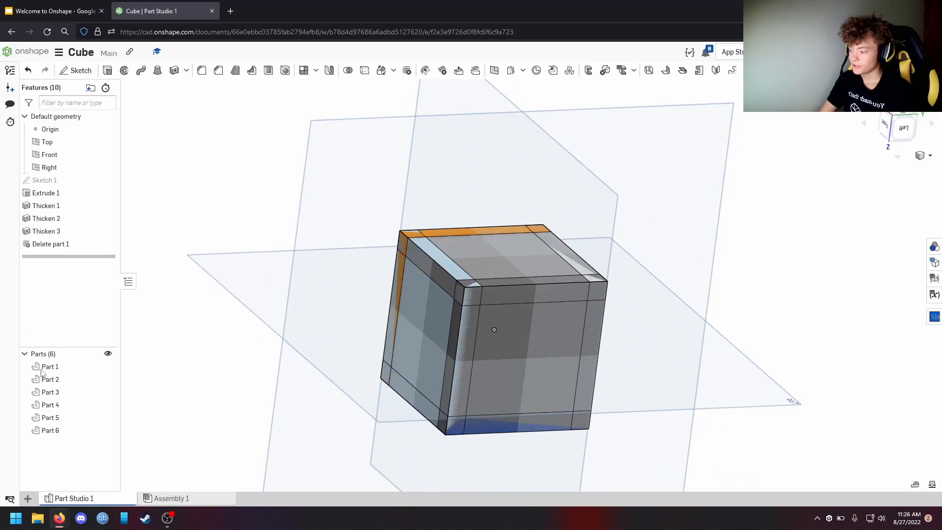
{"action": "left_click", "coordinate": [73, 366]}
{"action": "mouse_move", "coordinate": [338, 207]}
{"action": "right_mouse_down"}
{"action": "mouse_move", "coordinate": [325, 234]}
{"action": "mouse_move", "coordinate": [336, 219]}
{"action": "right_mouse_up"}
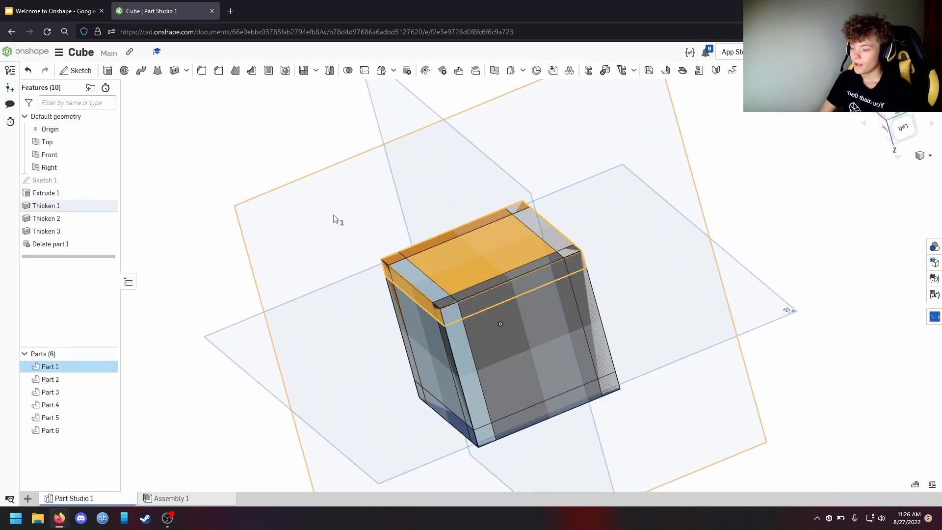
{"action": "left_click", "coordinate": [254, 142]}
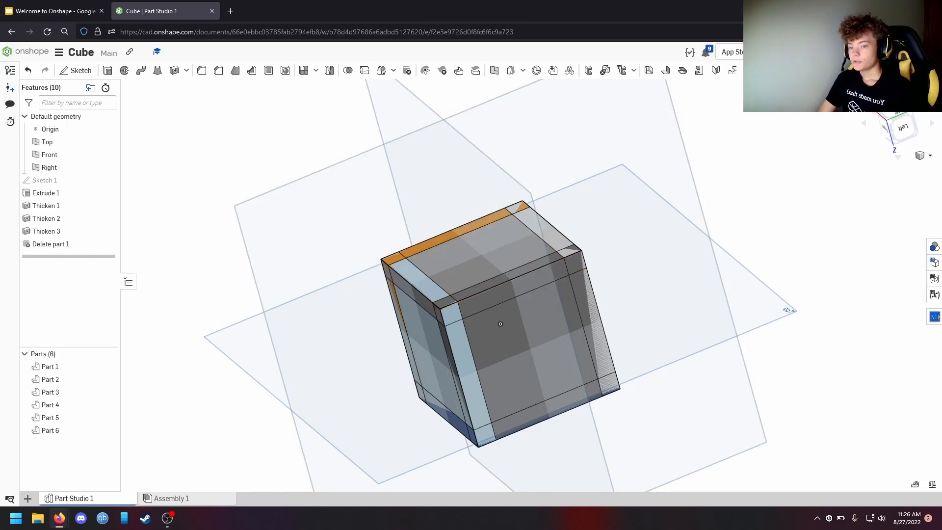
- Start a Laser Joint feature in automatic mode and select all six cube panels as the parts to join
{"action": "left_click", "coordinate": [796, 70]}
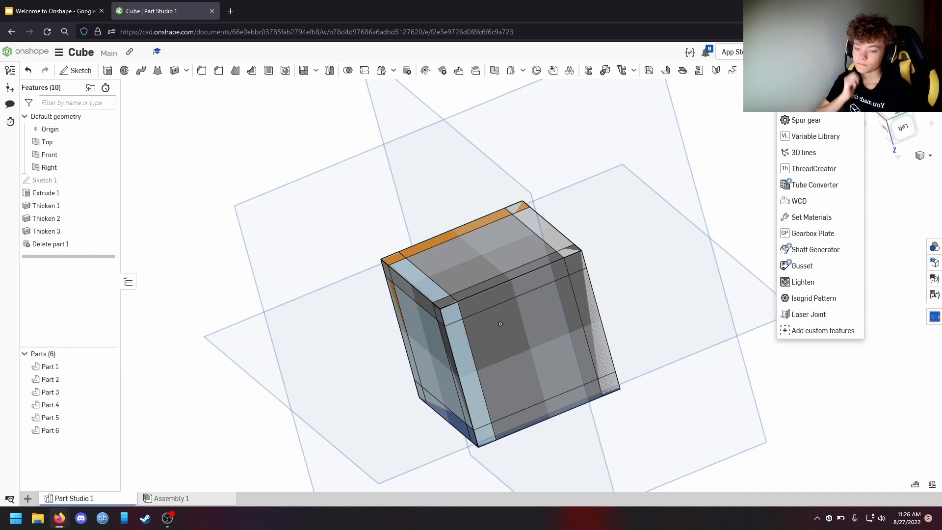
{"action": "left_click", "coordinate": [798, 316]}
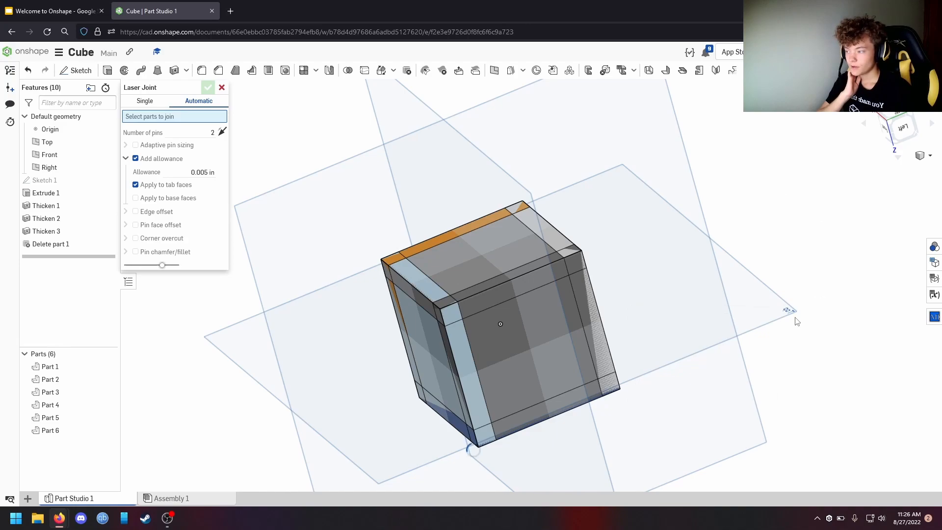
{"action": "left_click", "coordinate": [146, 102]}
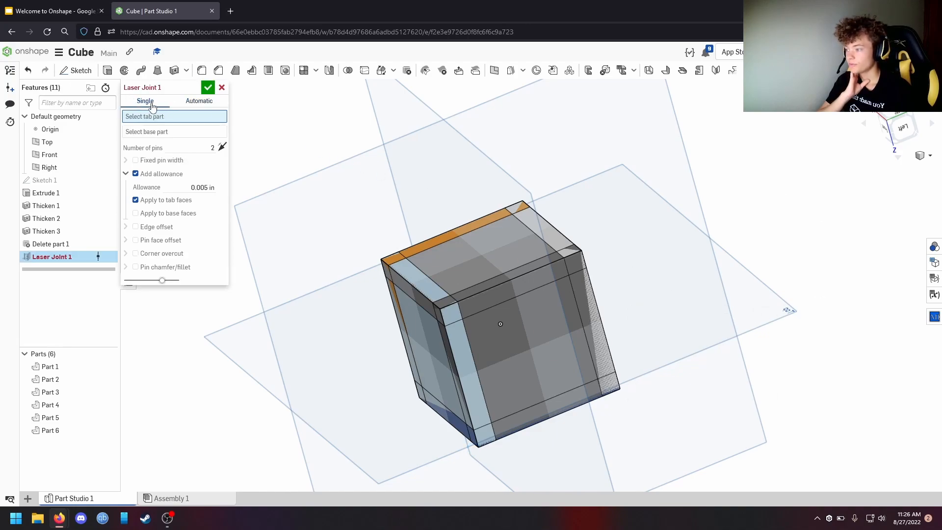
{"action": "left_click", "coordinate": [198, 102]}
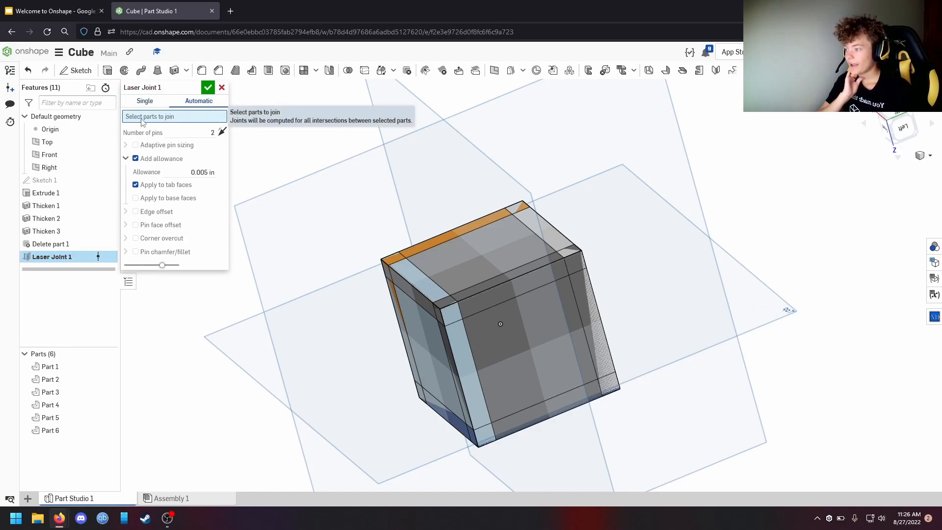
{"action": "scroll", "coordinate": [474, 393], "scroll_direction": "down", "scroll_amount": 2}
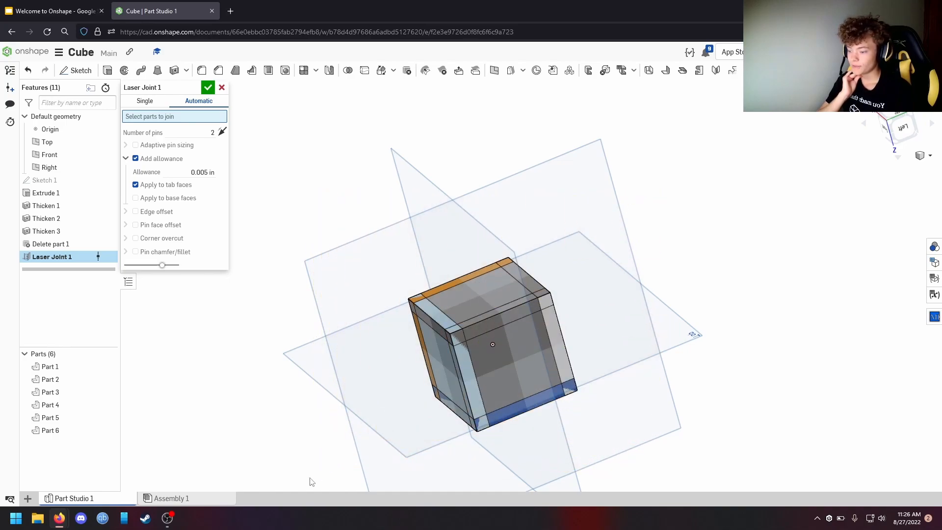
{"action": "left_click_drag", "start_coordinate": [301, 472], "coordinate": [324, 431]}
{"action": "left_click_drag", "start_coordinate": [673, 140], "coordinate": [429, 444]}
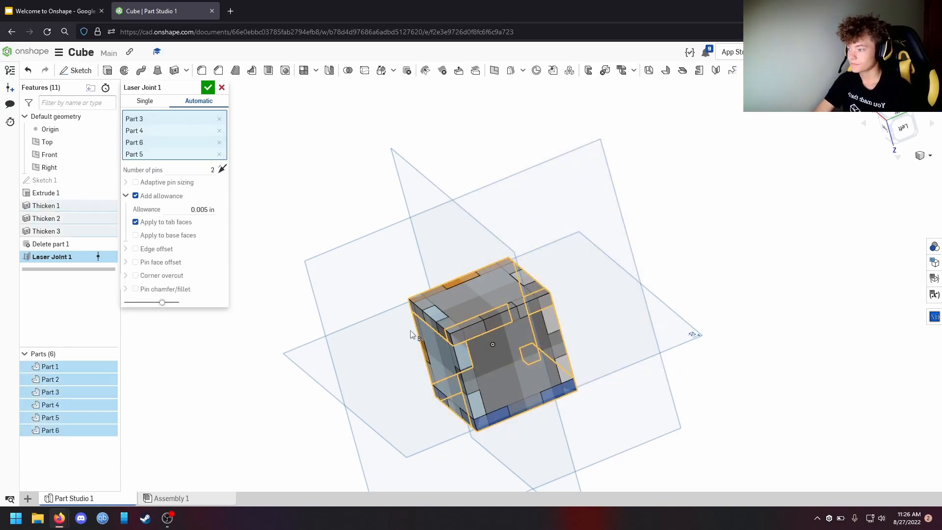
- Inspect the allowance gap between the interlocking pins up close and accept the automatic Laser Joint
{"action": "left_click", "coordinate": [143, 199]}
{"action": "left_click", "coordinate": [144, 199]}
{"action": "scroll", "coordinate": [571, 364], "scroll_direction": "up", "scroll_amount": 3}
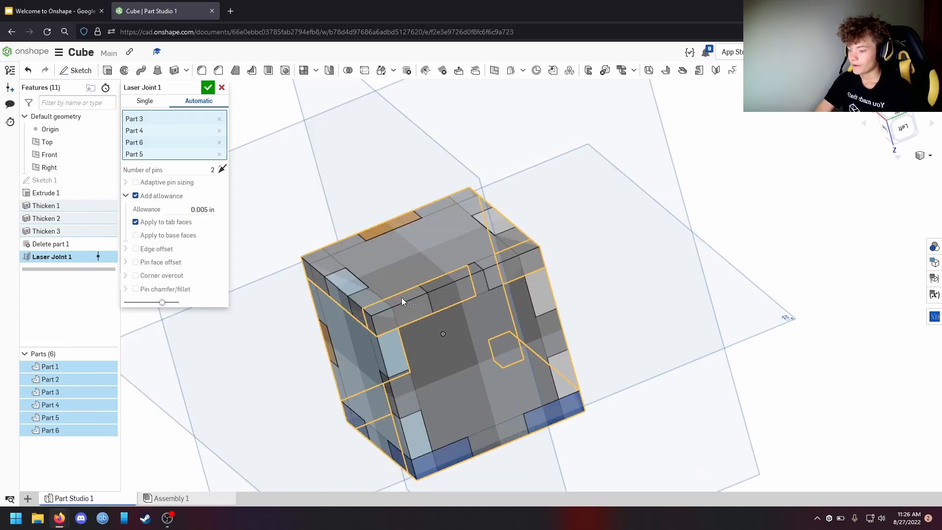
{"action": "scroll", "coordinate": [402, 301], "scroll_direction": "up", "scroll_amount": 10}
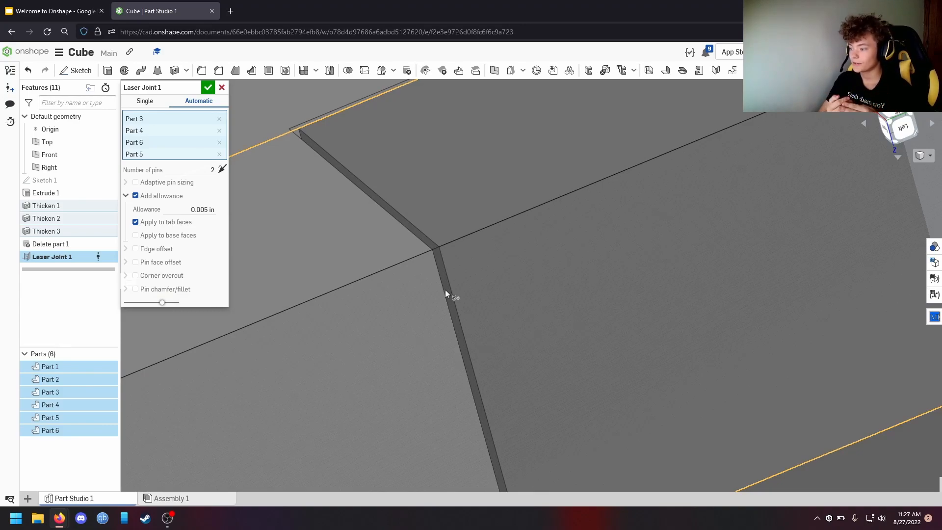
{"action": "scroll", "coordinate": [446, 293], "scroll_direction": "down", "scroll_amount": 10}
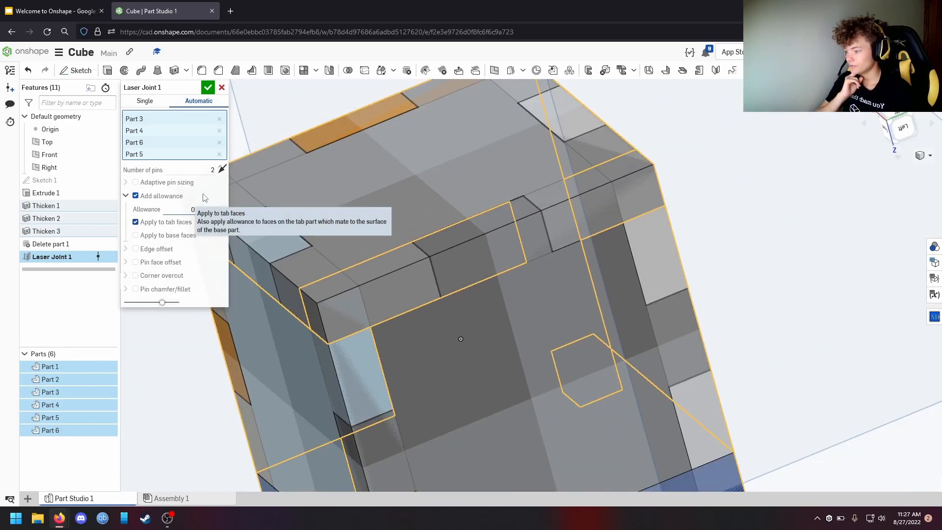
{"action": "left_click", "coordinate": [207, 88]}
- Inspect the jointed cube from another angle and check the thickness setting in the Thicken 3 feature
{"action": "scroll", "coordinate": [281, 172], "scroll_direction": "down", "scroll_amount": 5}
{"action": "right_click_drag", "start_coordinate": [281, 172], "coordinate": [467, 216]}
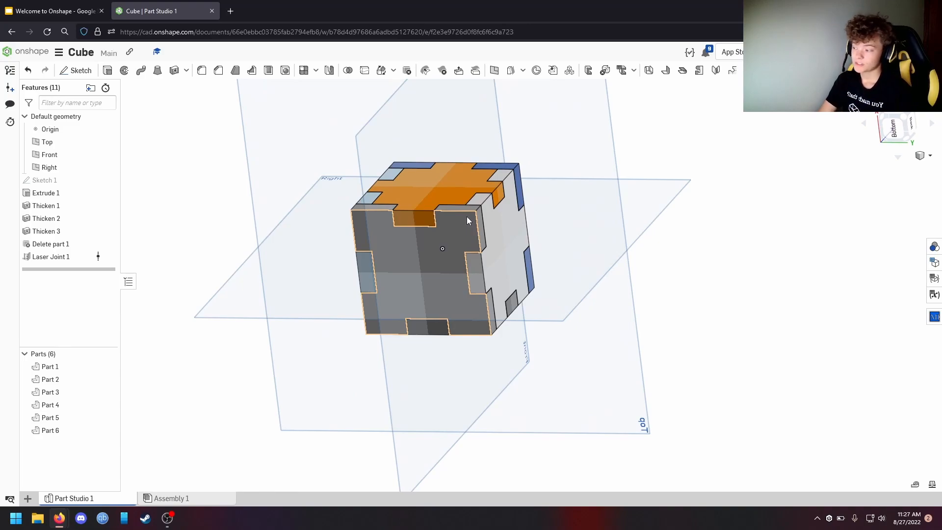
{"action": "double_click", "coordinate": [55, 231]}
{"action": "scroll", "coordinate": [412, 218], "scroll_direction": "up", "scroll_amount": 3}
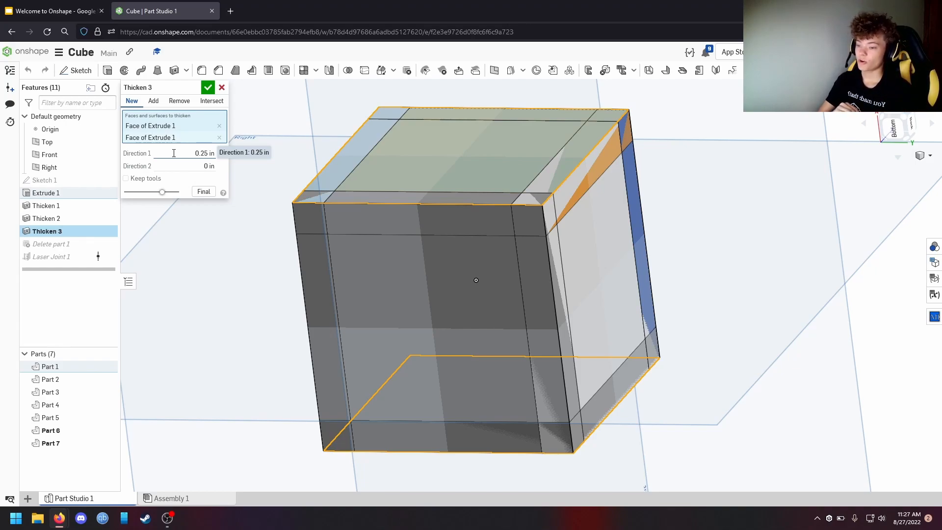
{"action": "left_click", "coordinate": [208, 87]}
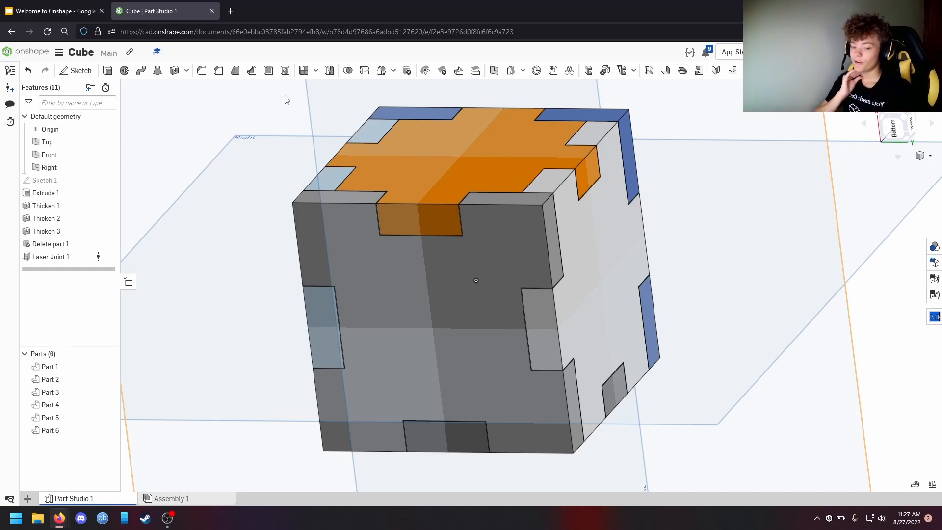
{"action": "scroll", "coordinate": [529, 220], "scroll_direction": "down", "scroll_amount": 5}
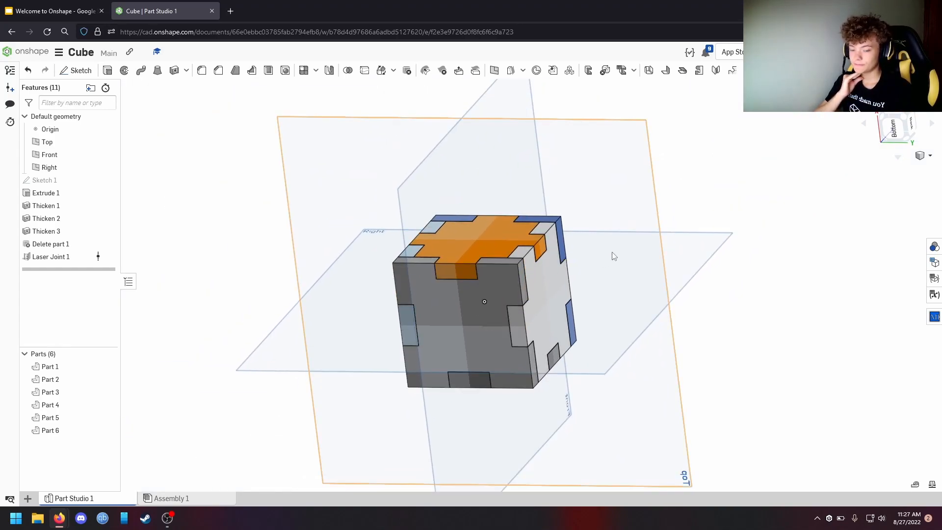
- Create a length variable named Thickness with a value of 0.125 in
{"action": "left_click", "coordinate": [934, 294]}
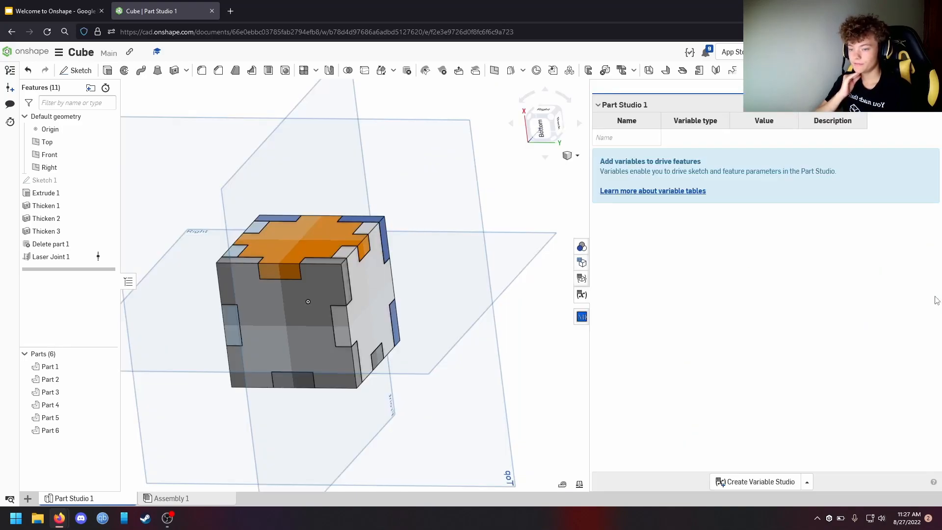
{"action": "left_click", "coordinate": [630, 134]}
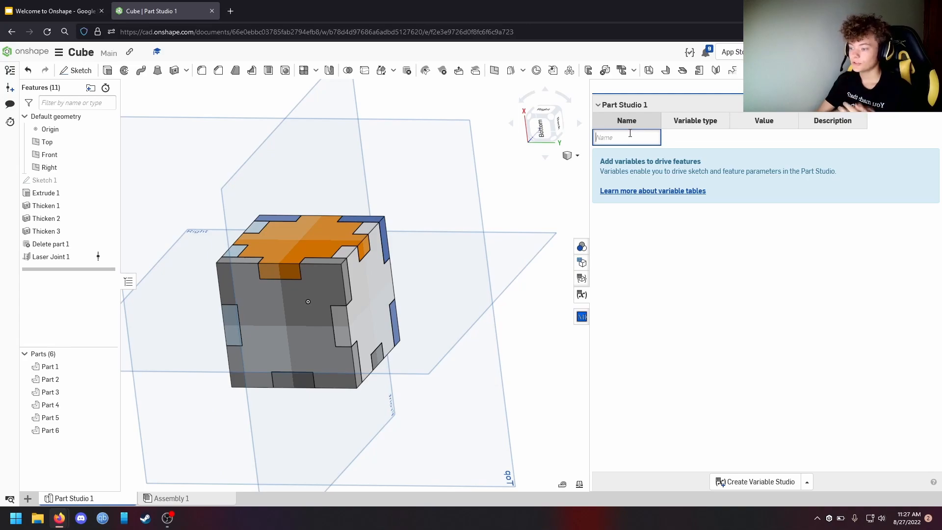
{"action": "type", "text": "Thic"}
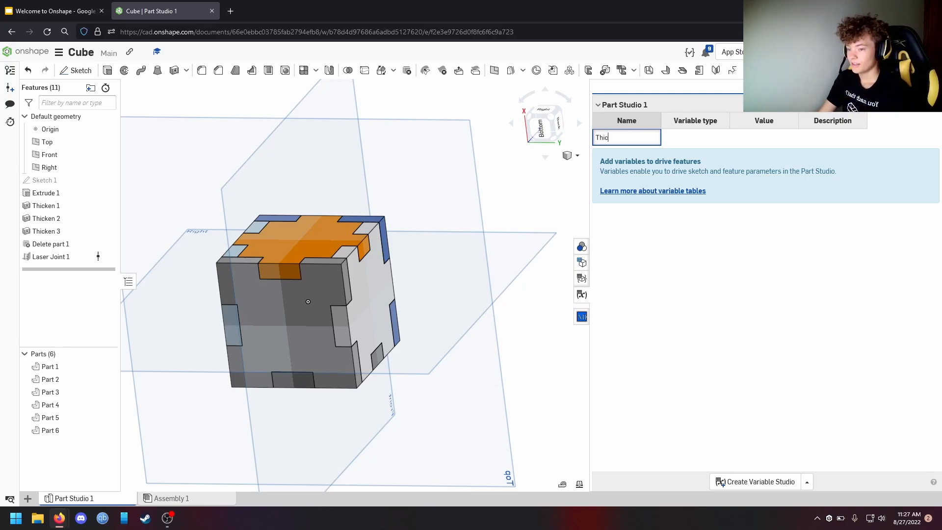
{"action": "type", "text": "kness"}
{"action": "key", "text": "Return"}
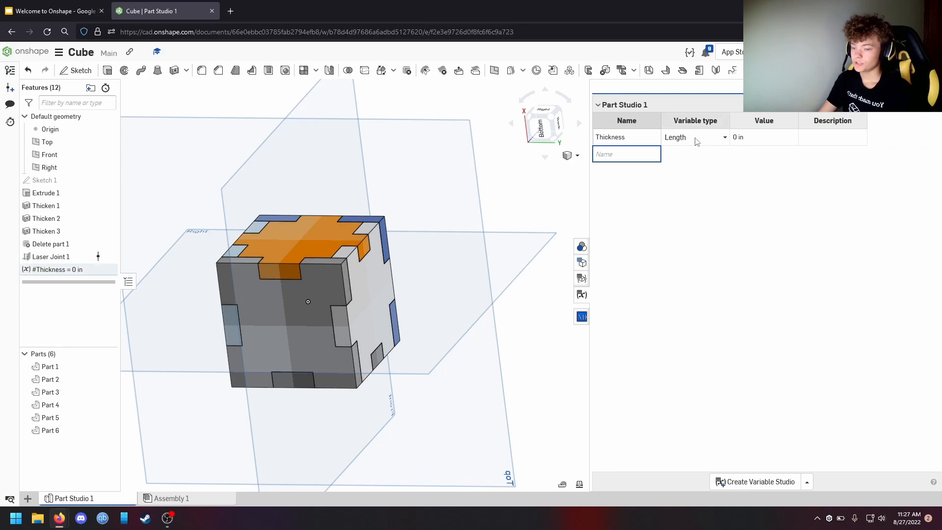
{"action": "left_click", "coordinate": [749, 142]}
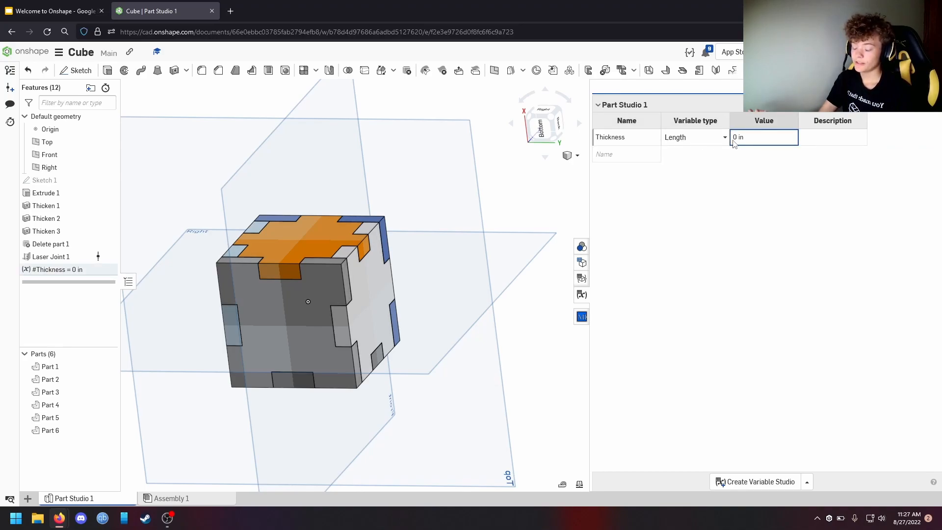
{"action": "type", "text": "0.125"}
{"action": "key", "text": "Return"}
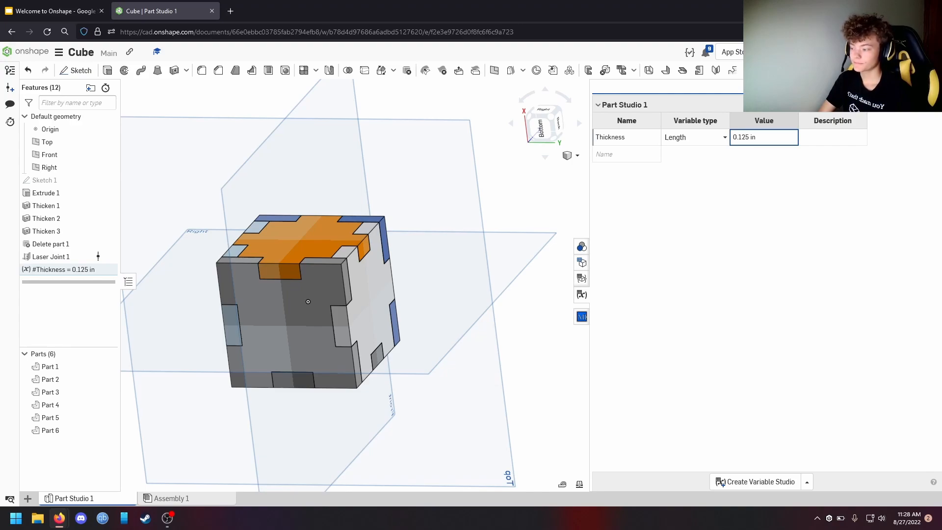
- Close the variable table and move the Thickness variable above Sketch 1 in the feature order
{"action": "left_click", "coordinate": [170, 111]}
{"action": "middle_click_drag", "start_coordinate": [185, 127], "coordinate": [293, 130]}
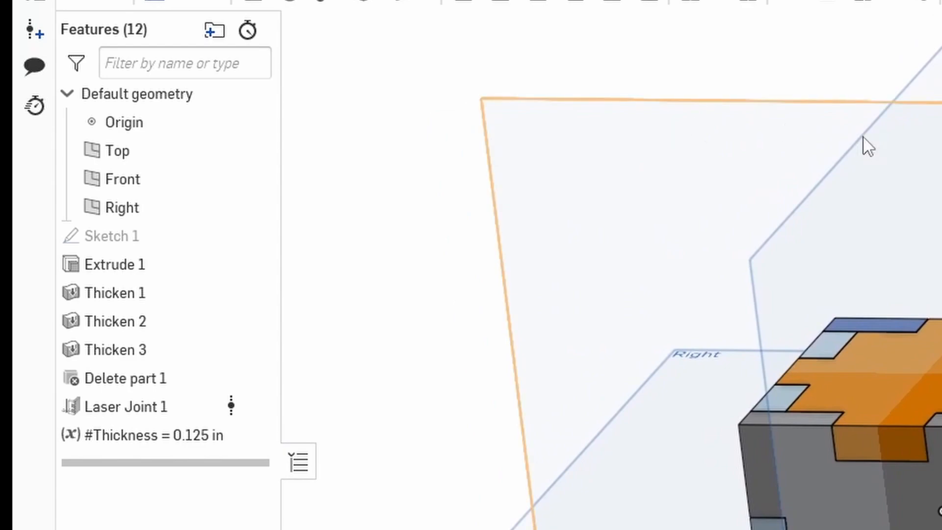
{"action": "left_click", "coordinate": [941, 106]}
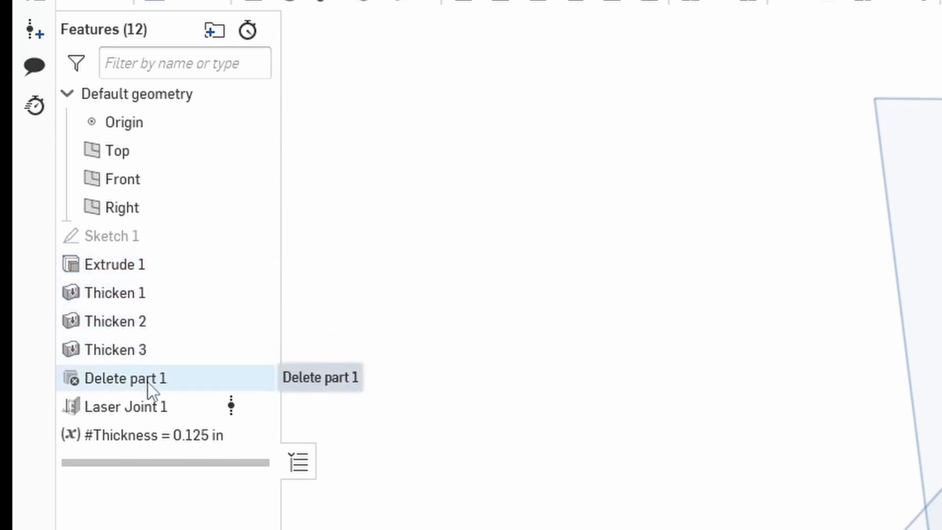
{"action": "left_click", "coordinate": [203, 413]}
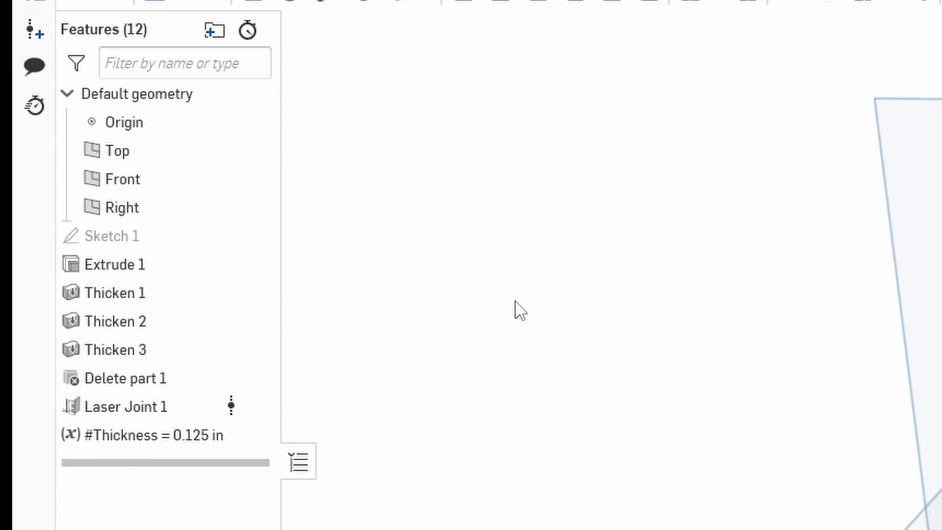
{"action": "left_click", "coordinate": [186, 227]}
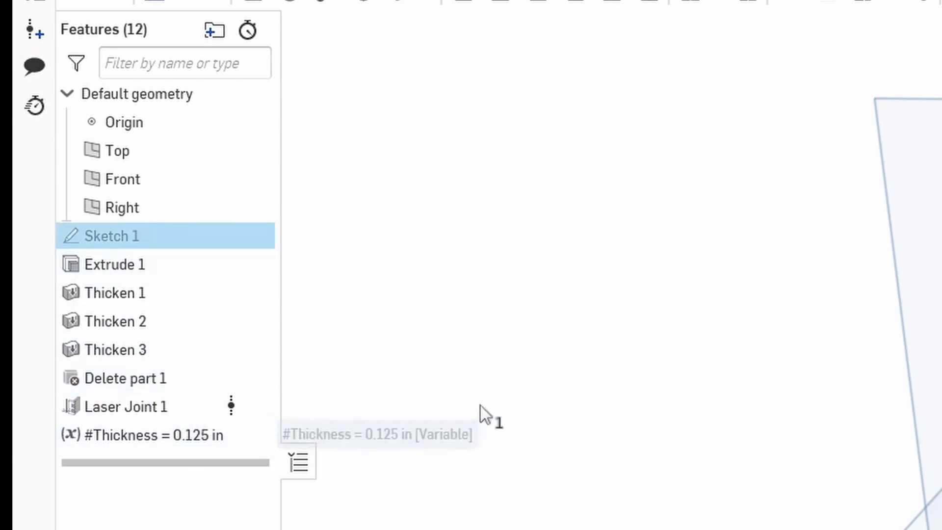
{"action": "left_click", "coordinate": [493, 396]}
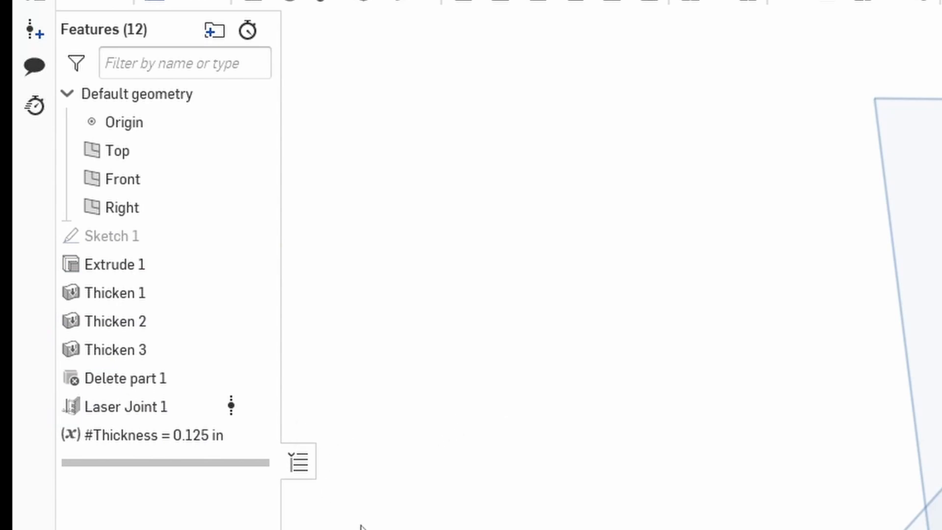
{"action": "mouse_move", "coordinate": [111, 435]}
{"action": "left_mouse_down"}
{"action": "mouse_move", "coordinate": [143, 419]}
{"action": "mouse_move", "coordinate": [152, 223]}
{"action": "mouse_move", "coordinate": [154, 231]}
{"action": "left_mouse_up"}
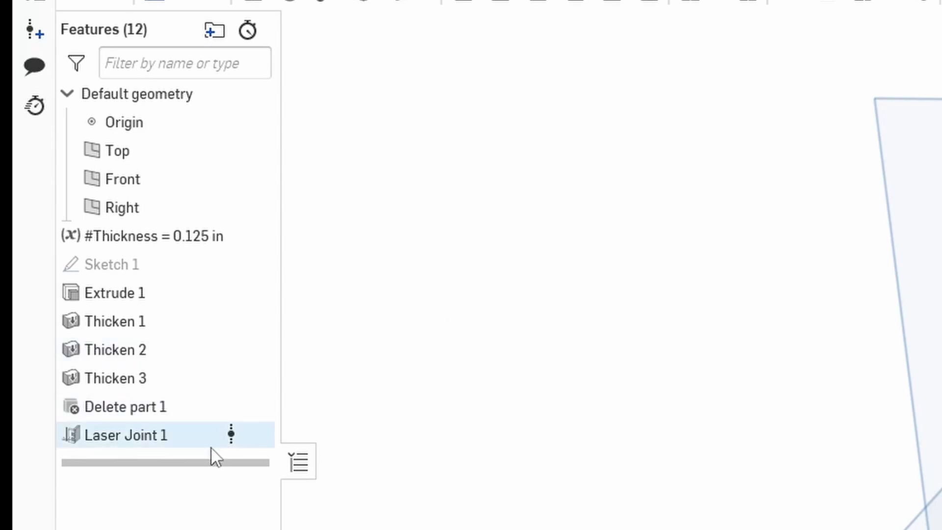
- Roll the feature history back to just after Extrude 1 and return it to the end to review the build order
{"action": "left_click_drag", "start_coordinate": [173, 467], "coordinate": [161, 320]}
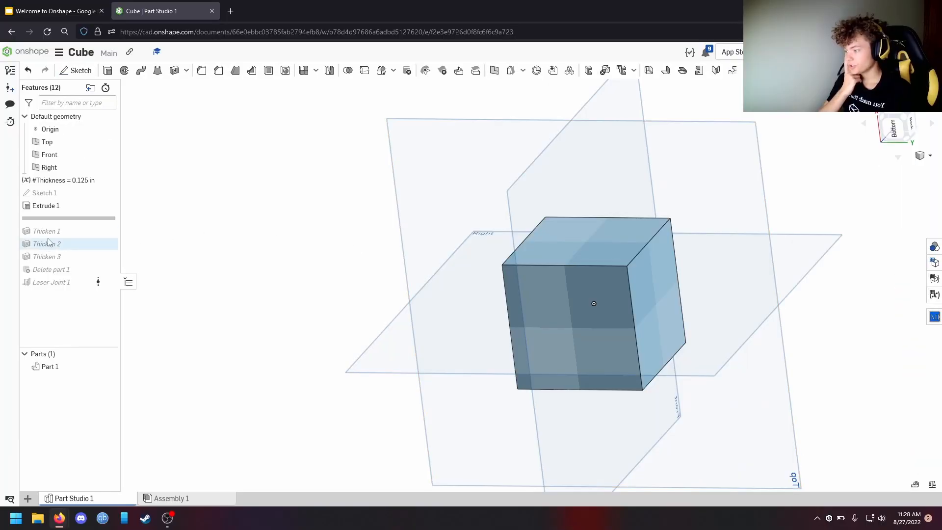
{"action": "left_click_drag", "start_coordinate": [52, 218], "coordinate": [55, 282]}
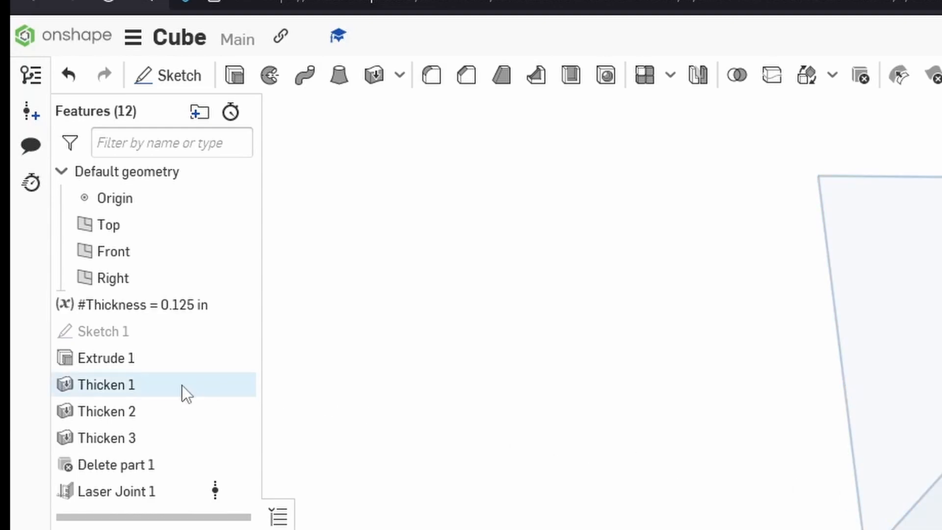
- Set the Direction 1 thickness of Thicken 1 to the variable #Thickness and accept the change
{"action": "double_click", "coordinate": [143, 390]}
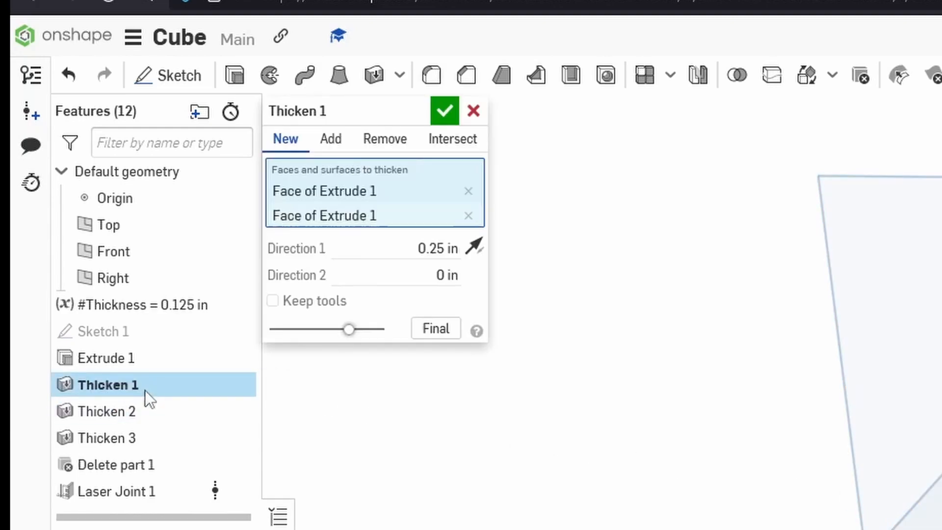
{"action": "left_click", "coordinate": [400, 244]}
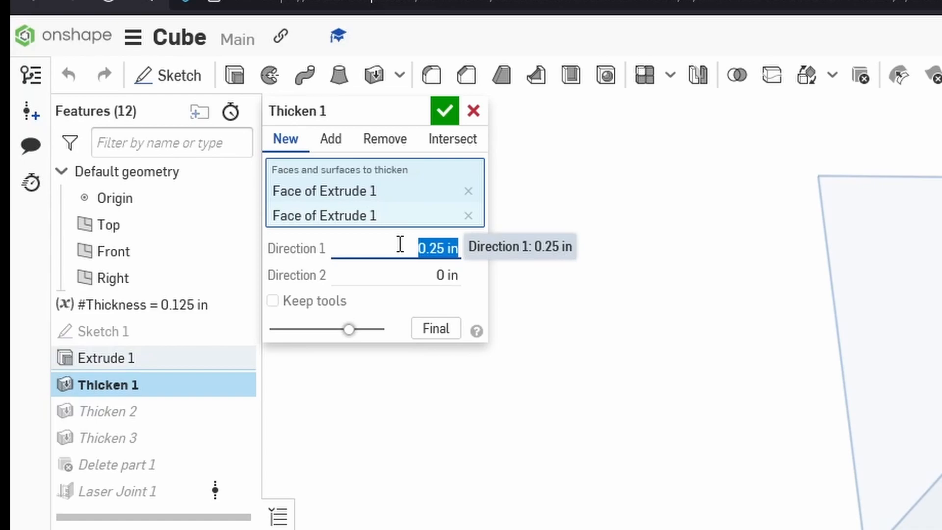
{"action": "type", "text": "#"}
{"action": "left_click", "coordinate": [416, 270]}
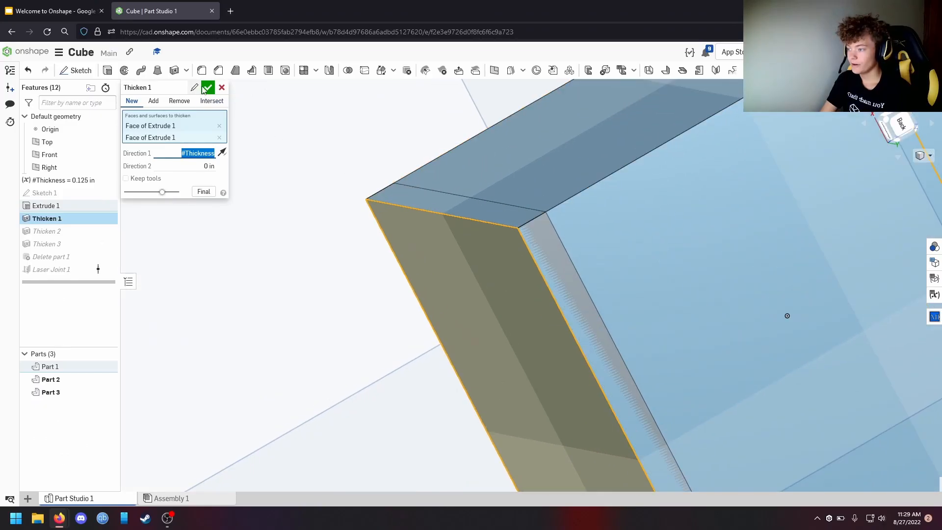
{"action": "left_click", "coordinate": [444, 111]}
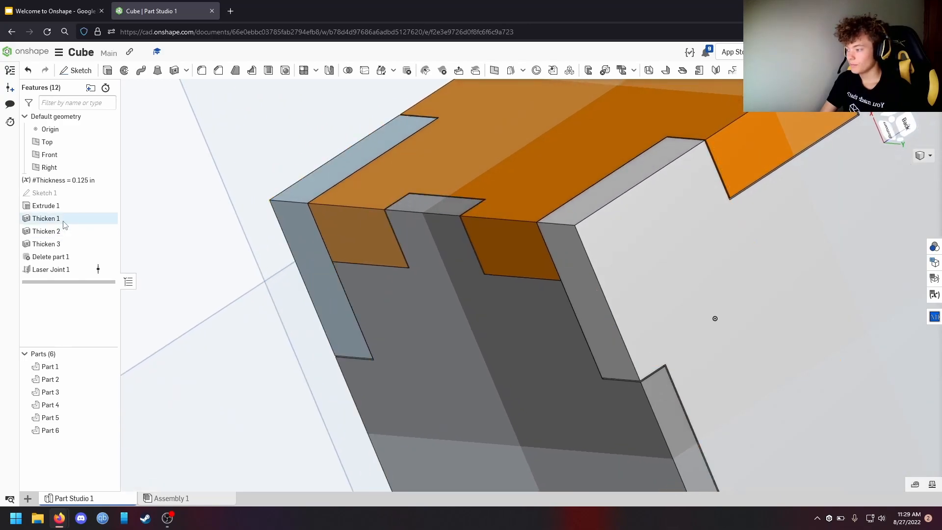
- Set the Direction 1 thickness of Thicken 2 to the variable #Thickness and accept the change
{"action": "double_click", "coordinate": [64, 232]}
{"action": "left_click", "coordinate": [184, 153]}
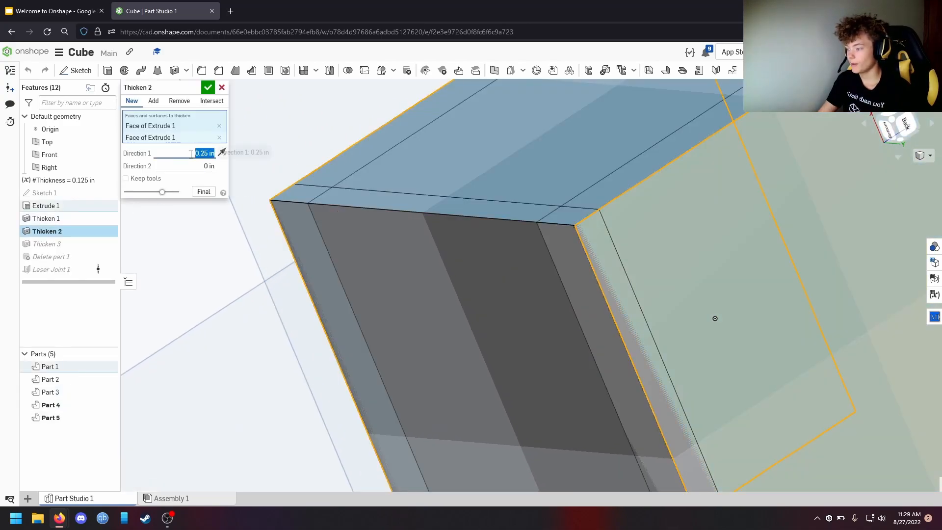
{"action": "type", "text": "#"}
{"action": "left_click", "coordinate": [194, 166]}
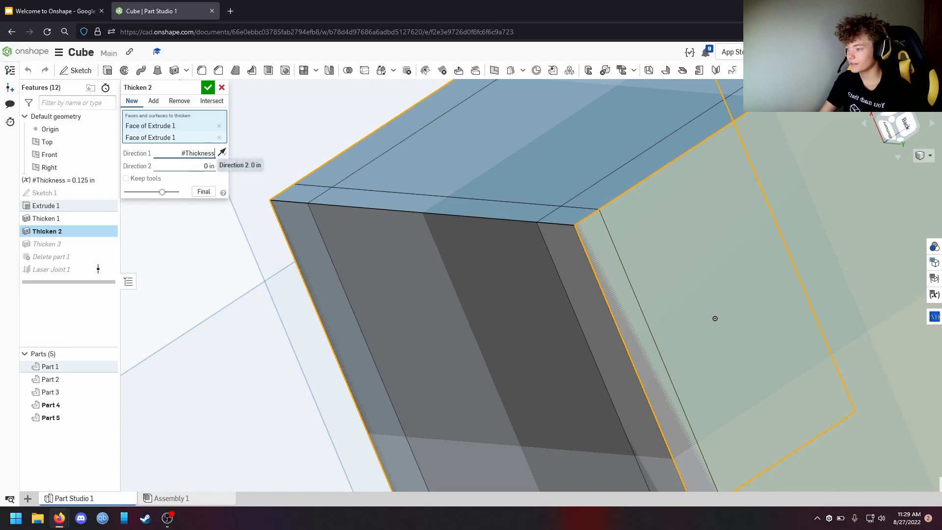
{"action": "left_click", "coordinate": [208, 88]}
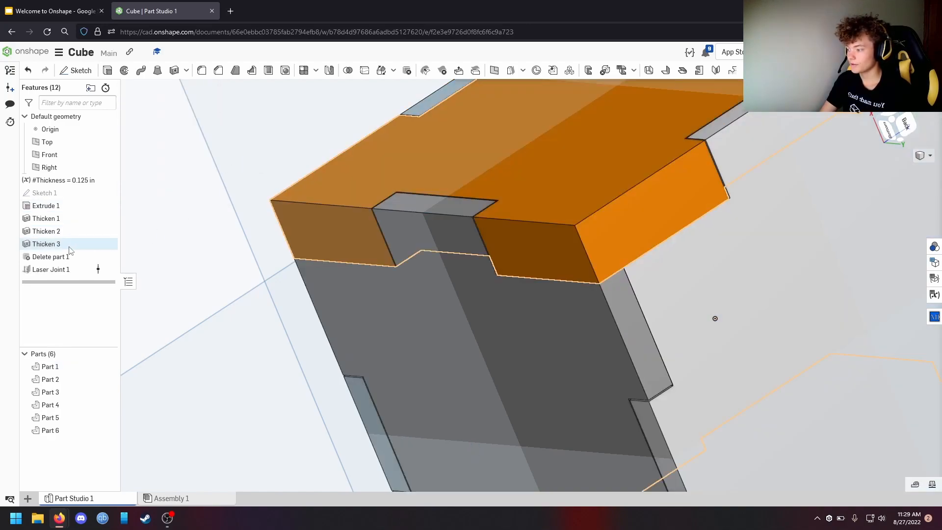
- Set the Direction 1 thickness of Thicken 3 to the variable #Thickness and accept the change
{"action": "double_click", "coordinate": [69, 248]}
{"action": "left_click", "coordinate": [180, 153]}
{"action": "type", "text": "#"}
{"action": "left_click", "coordinate": [183, 165]}
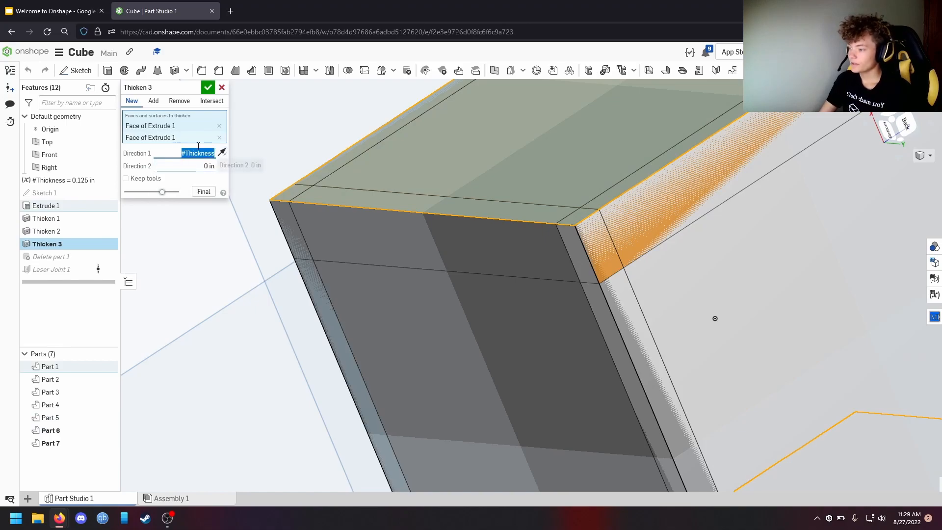
{"action": "left_click", "coordinate": [208, 89]}
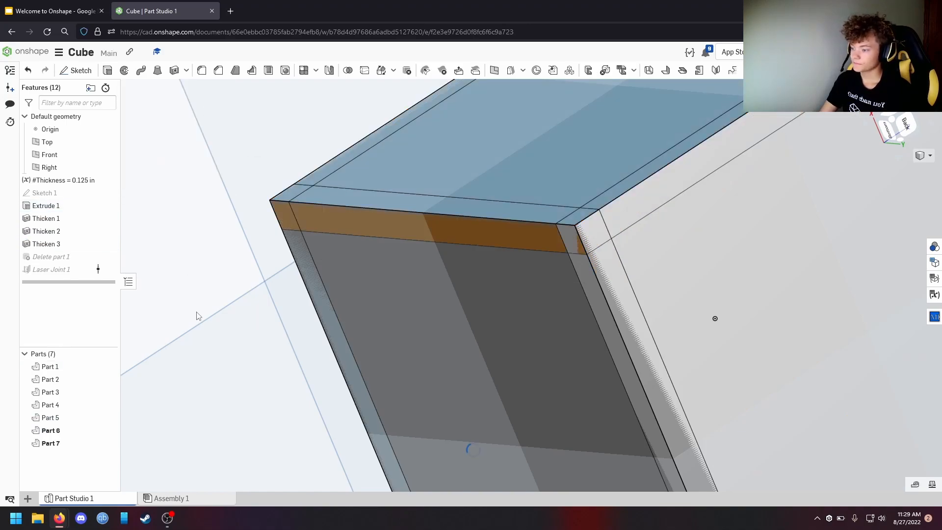
- Open the variable table and set the Thickness variable to 0.5 in to test how the cube's panels update
{"action": "scroll", "coordinate": [208, 307], "scroll_direction": "down", "scroll_amount": 4}
{"action": "right_click_drag", "start_coordinate": [208, 307], "coordinate": [261, 298]}
{"action": "scroll", "coordinate": [262, 298], "scroll_direction": "down", "scroll_amount": 3}
{"action": "middle_click_drag", "start_coordinate": [262, 299], "coordinate": [340, 294]}
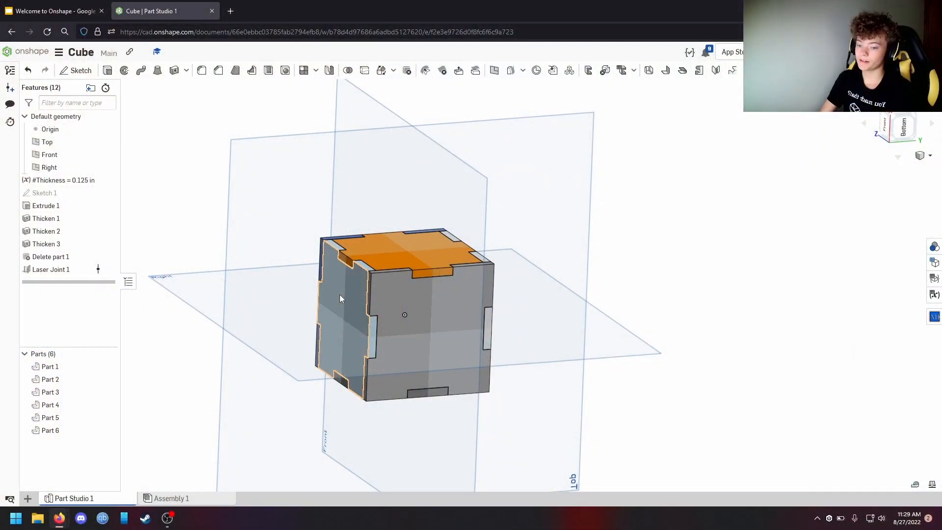
{"action": "left_click", "coordinate": [934, 295]}
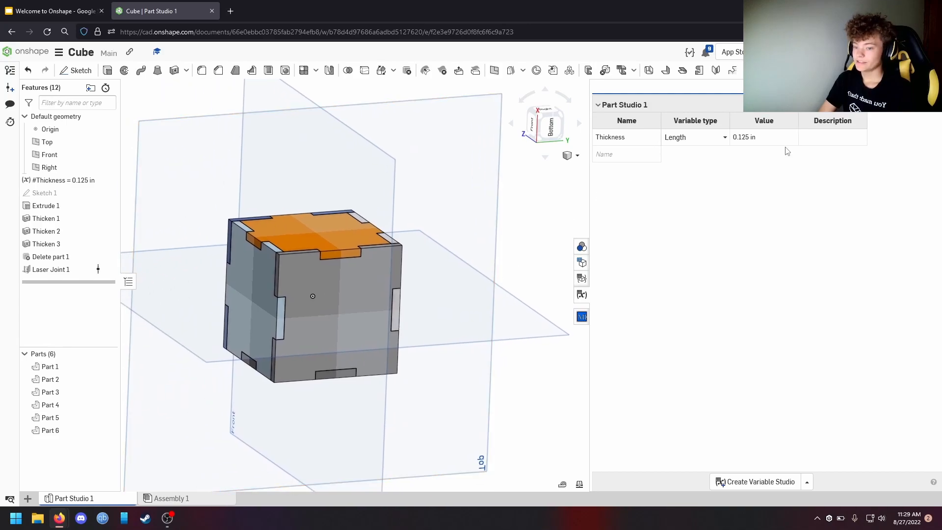
{"action": "left_click", "coordinate": [783, 145]}
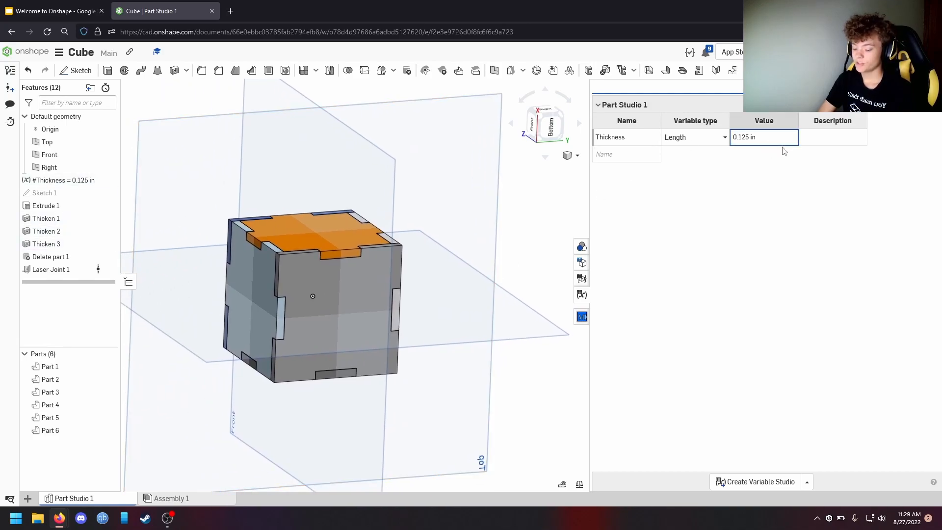
{"action": "key", "text": "ctrl+a"}
{"action": "type", "text": "0.5"}
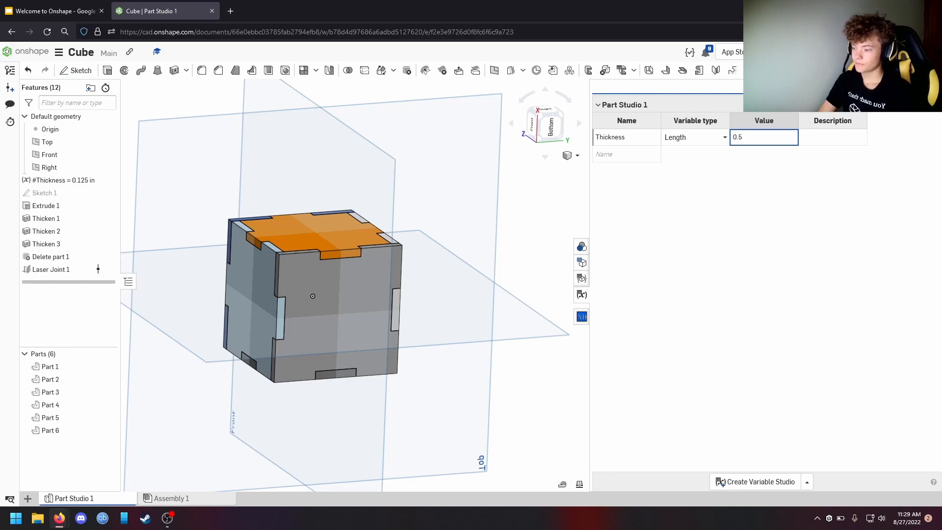
{"action": "key", "text": "Return"}
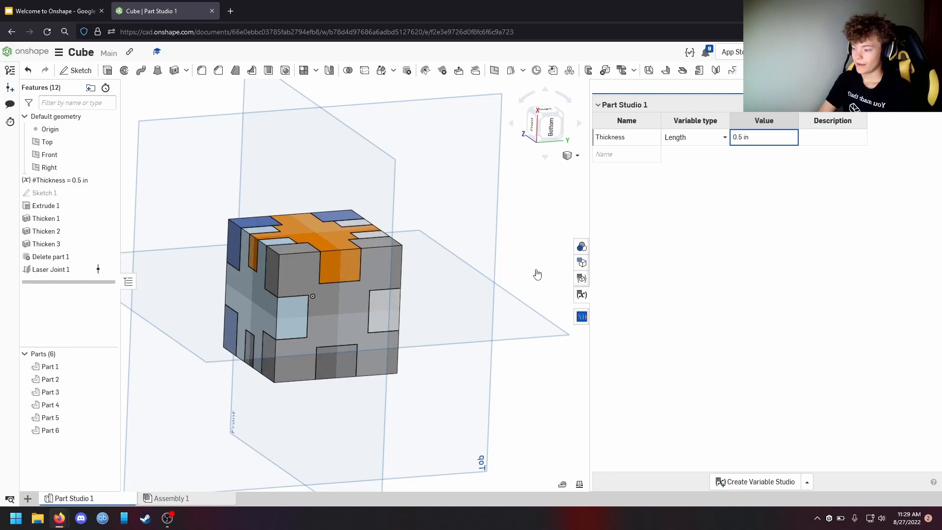
{"action": "mouse_move", "coordinate": [419, 251]}
{"action": "right_mouse_down"}
{"action": "mouse_move", "coordinate": [440, 273]}
{"action": "mouse_move", "coordinate": [421, 248]}
{"action": "right_mouse_up"}
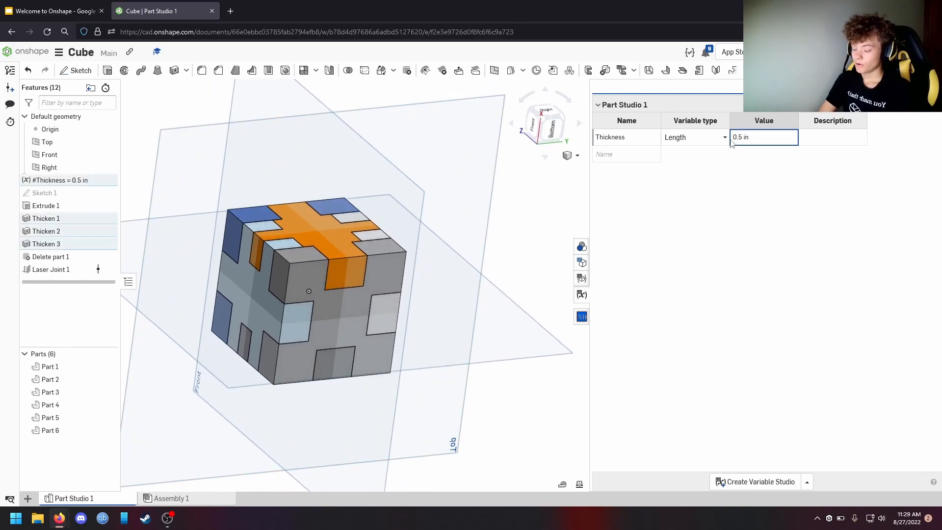
- Set the Thickness variable to 0.001 in and examine the cube's finger joints up close
{"action": "key", "text": "ctrl+a"}
{"action": "type", "text": "0.001"}
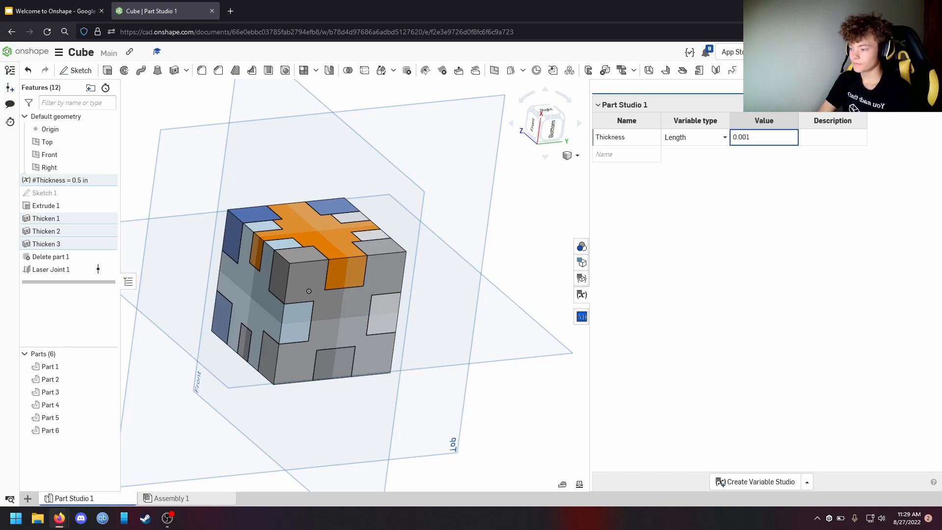
{"action": "key", "text": "Return"}
{"action": "scroll", "coordinate": [254, 282], "scroll_direction": "up", "scroll_amount": 5}
{"action": "scroll", "coordinate": [345, 274], "scroll_direction": "up", "scroll_amount": 5}
{"action": "scroll", "coordinate": [318, 257], "scroll_direction": "up", "scroll_amount": 10}
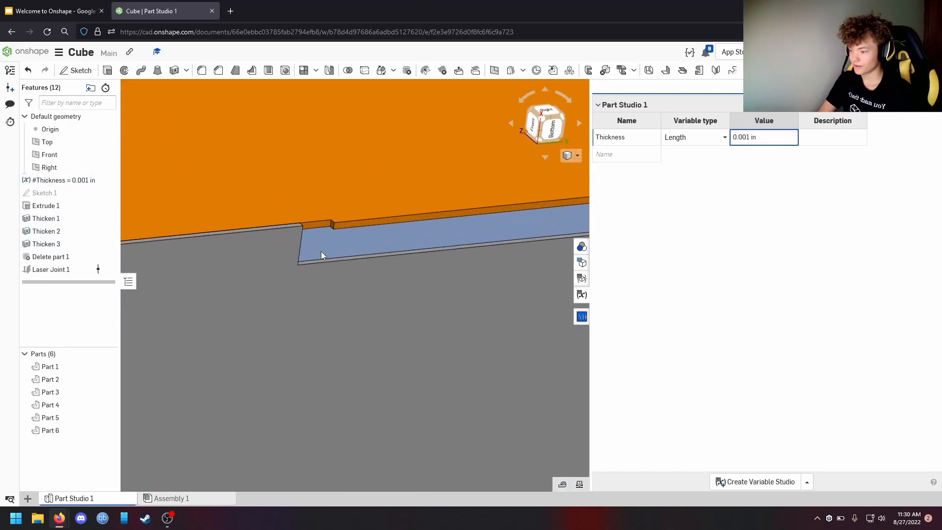
{"action": "scroll", "coordinate": [320, 251], "scroll_direction": "down", "scroll_amount": 15}
{"action": "scroll", "coordinate": [321, 246], "scroll_direction": "down", "scroll_amount": 3}
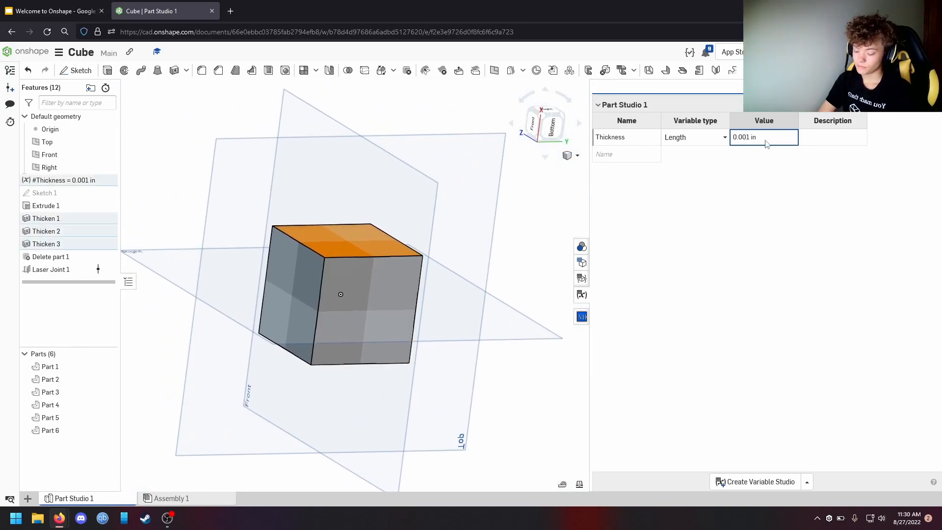
- Set the Thickness variable to 0.125 in and close the variable table
{"action": "type", "text": "0.125"}
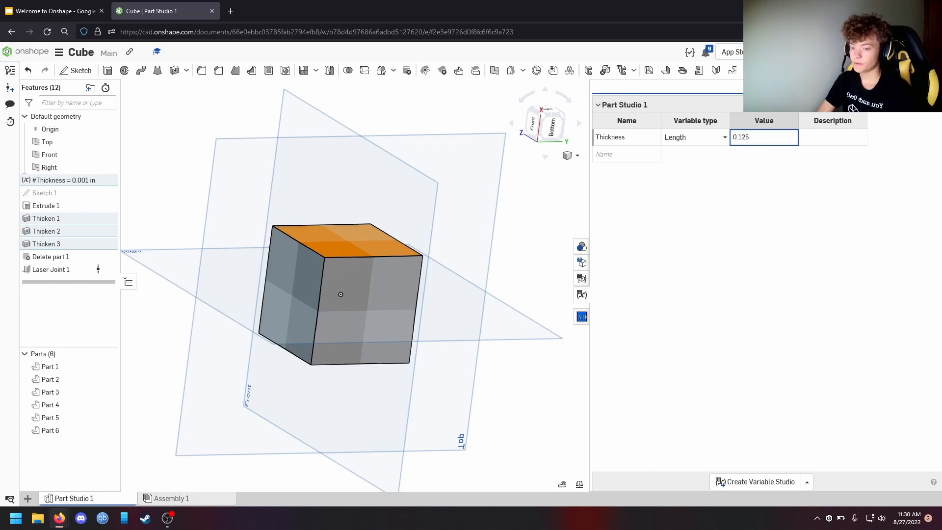
{"action": "key", "text": "Return"}
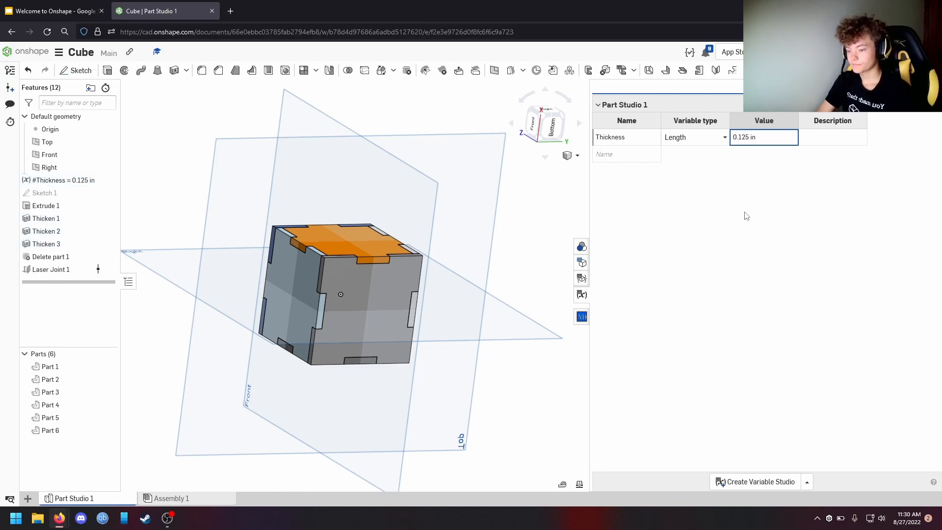
{"action": "left_click", "coordinate": [581, 294]}
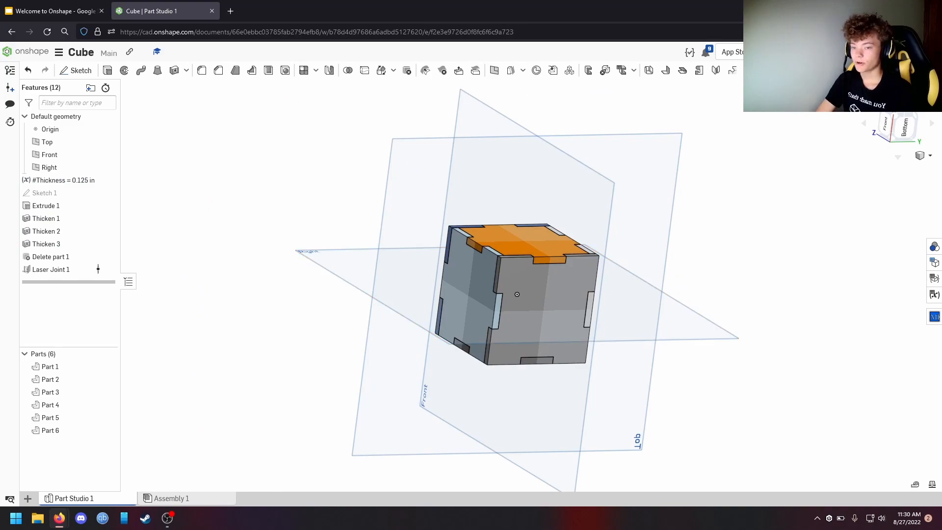
- Lay the cube's panels flat with an Auto Layout feature, keeping 0.5 in material thickness, a 60 by 100 in cut sheet and 0.1 in spacing
{"action": "left_click", "coordinate": [795, 70]}
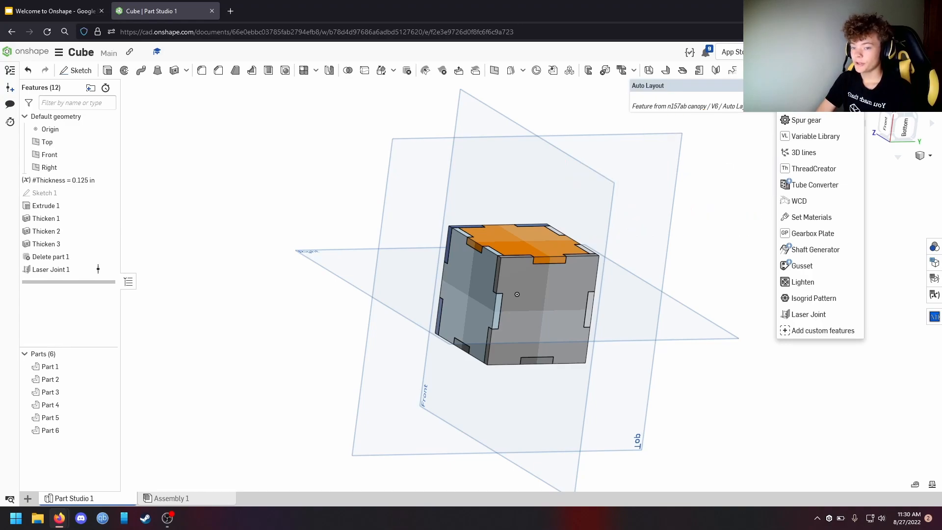
{"action": "left_click", "coordinate": [806, 88]}
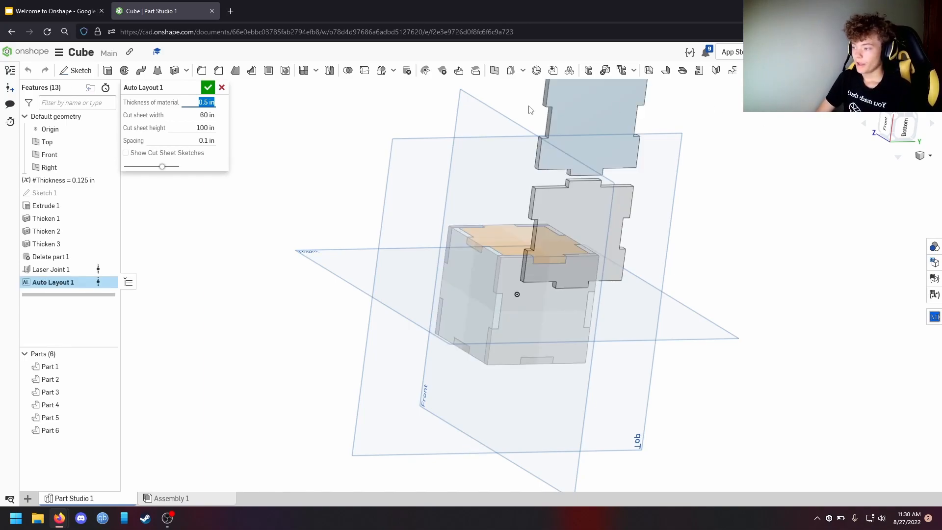
{"action": "left_click", "coordinate": [208, 88]}
{"action": "scroll", "coordinate": [285, 317], "scroll_direction": "down", "scroll_amount": 5}
{"action": "right_click_drag", "start_coordinate": [301, 302], "coordinate": [361, 319]}
{"action": "scroll", "coordinate": [246, 285], "scroll_direction": "down", "scroll_amount": 3}
{"action": "middle_click_drag", "start_coordinate": [259, 308], "coordinate": [228, 349]}
{"action": "scroll", "coordinate": [288, 346], "scroll_direction": "up", "scroll_amount": 5}
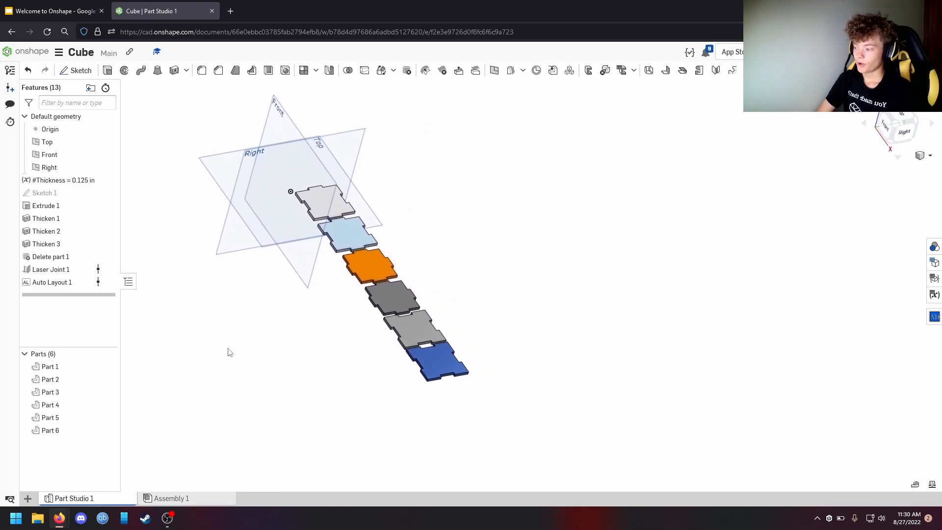
- Roll the feature history back to before Auto Layout 1 and return it to the end to compare the assembled cube with the flat layout
{"action": "left_click_drag", "start_coordinate": [97, 294], "coordinate": [98, 281]}
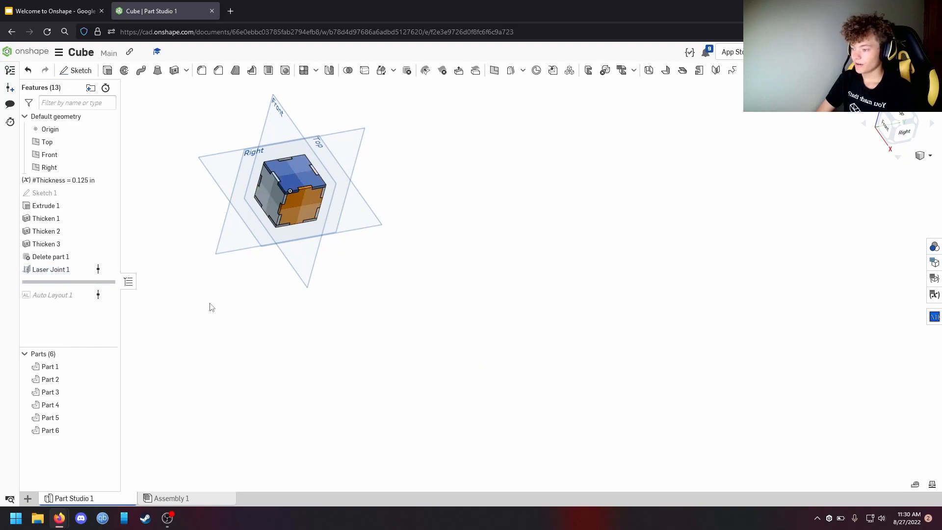
{"action": "middle_click_drag", "start_coordinate": [323, 360], "coordinate": [399, 477]}
{"action": "scroll", "coordinate": [367, 341], "scroll_direction": "up", "scroll_amount": 5}
{"action": "middle_click_drag", "start_coordinate": [303, 277], "coordinate": [379, 341]}
{"action": "right_click_drag", "start_coordinate": [380, 341], "coordinate": [367, 327]}
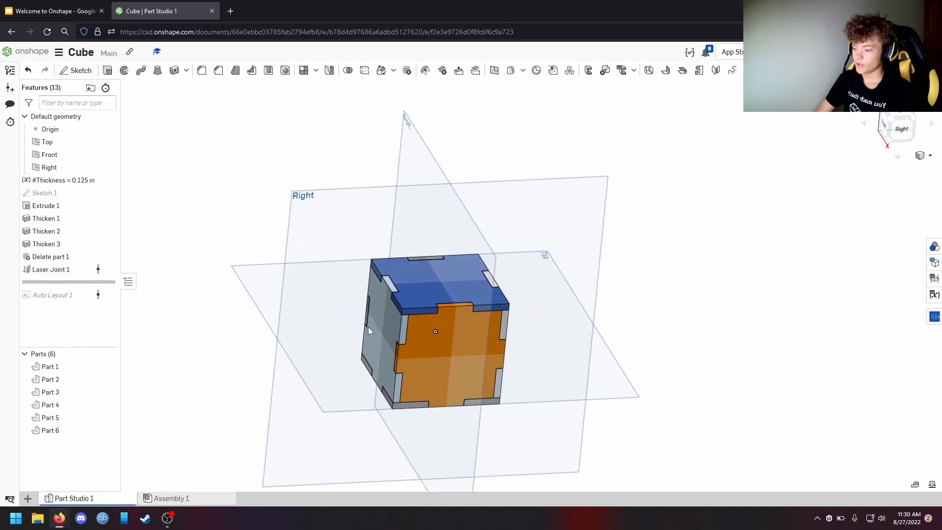
{"action": "left_click_drag", "start_coordinate": [79, 282], "coordinate": [107, 322]}
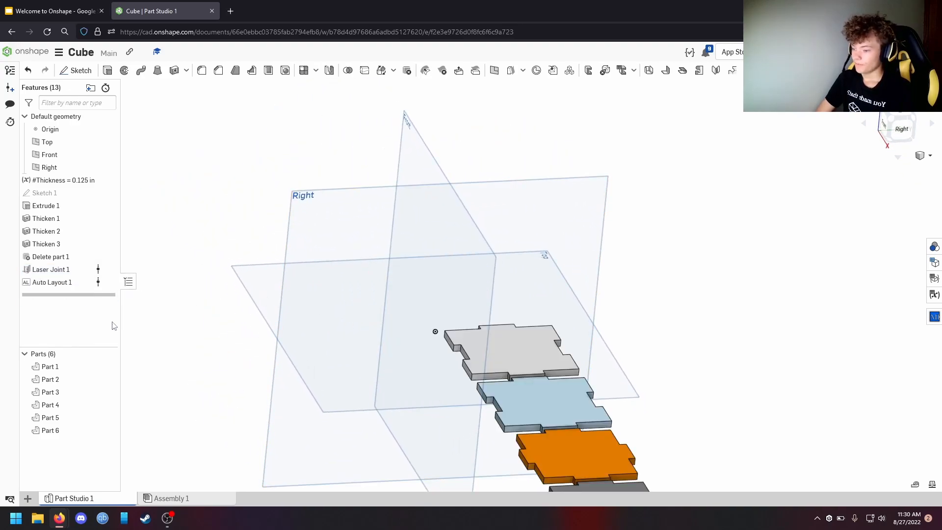
{"action": "scroll", "coordinate": [299, 366], "scroll_direction": "down", "scroll_amount": 6}
{"action": "middle_click_drag", "start_coordinate": [447, 392], "coordinate": [571, 203]}
{"action": "right_click_drag", "start_coordinate": [319, 305], "coordinate": [373, 338]}
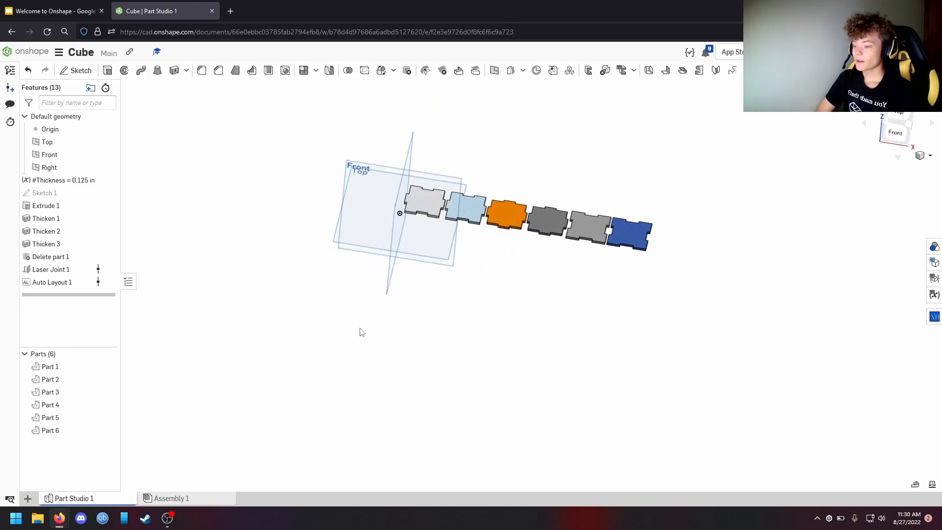